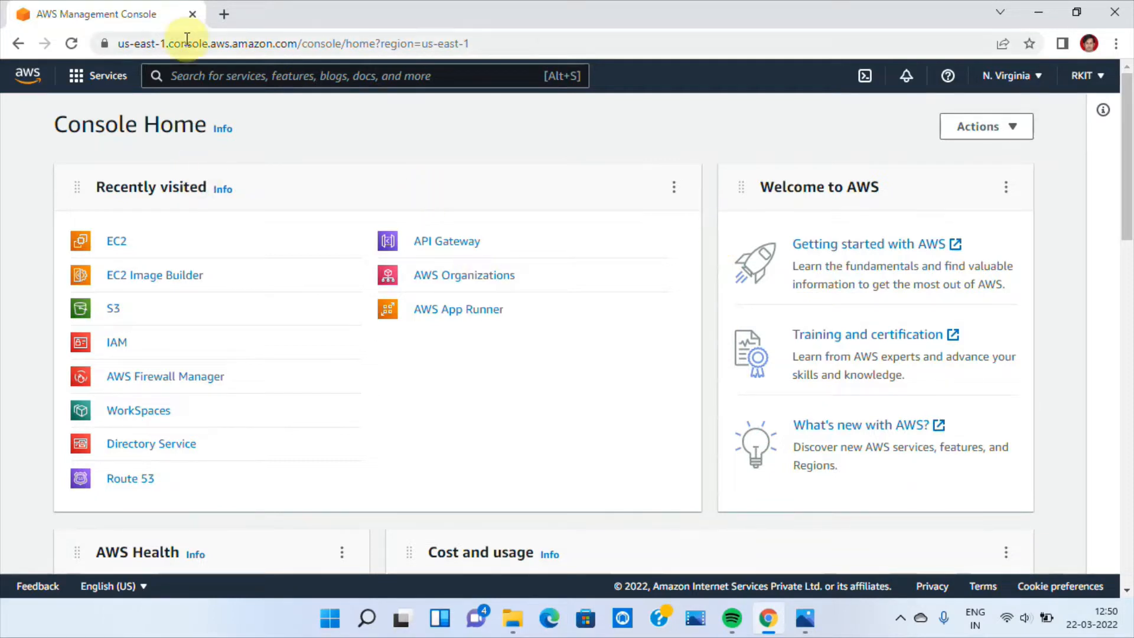
Find the EC2 service and open its list of snapshots
click(182, 78)
text(ec2)
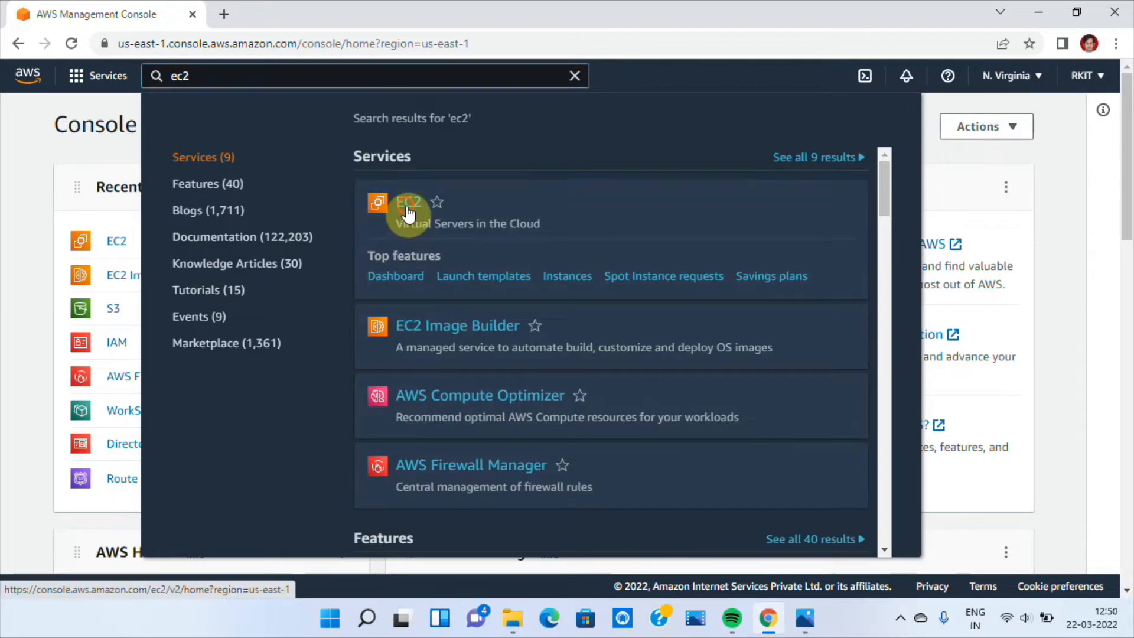
click(408, 204)
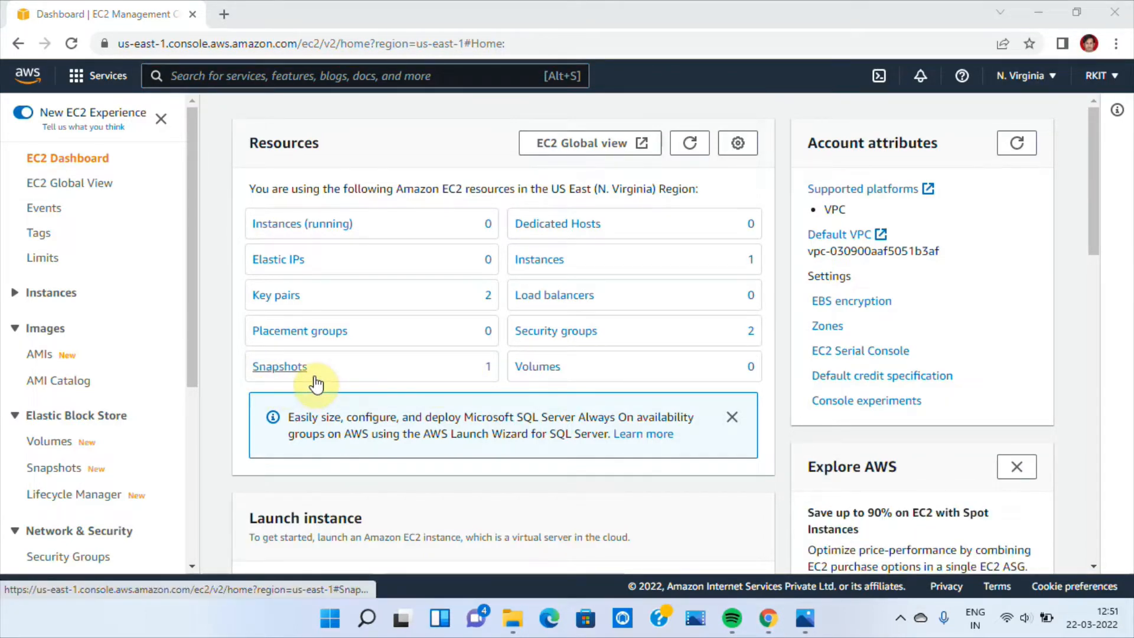
click(280, 366)
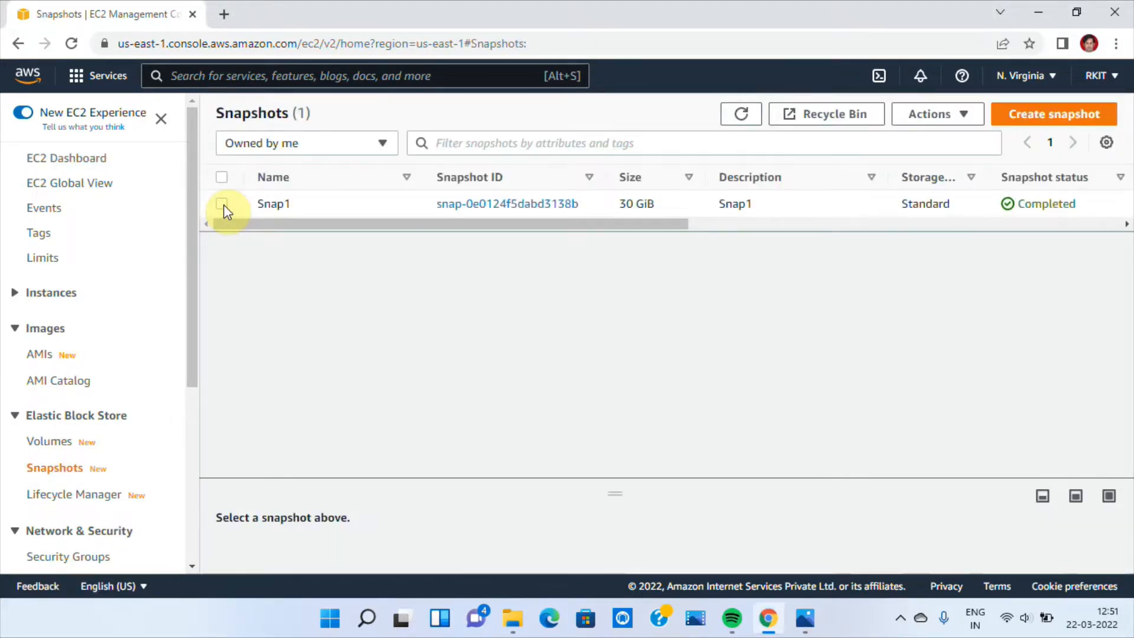
Start creating a volume from the Snap1 snapshot
click(222, 204)
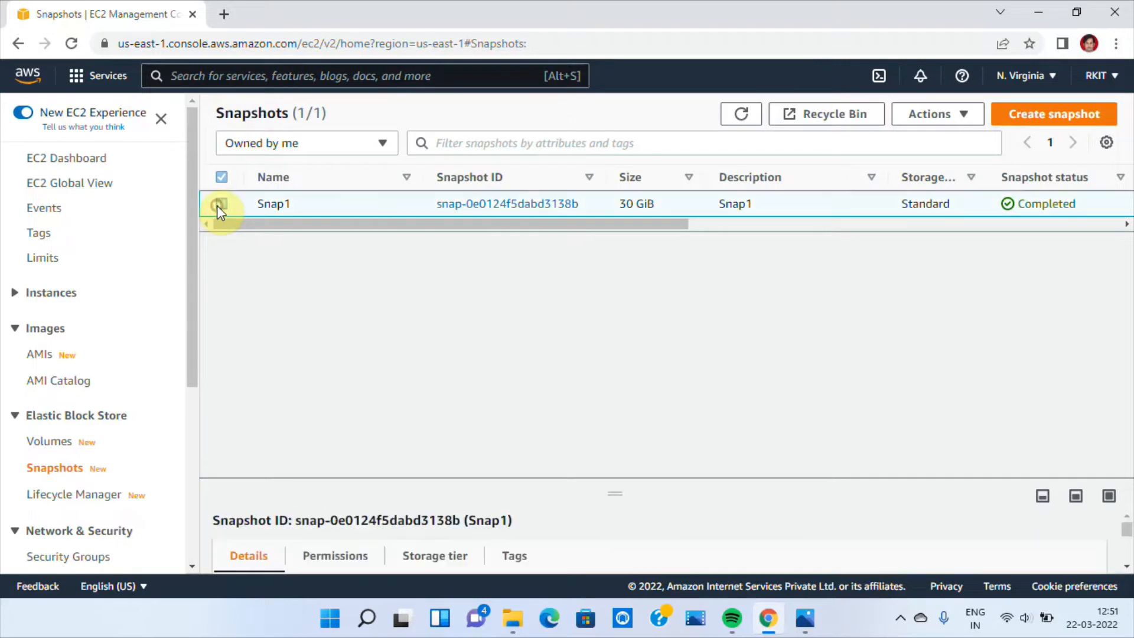
click(947, 113)
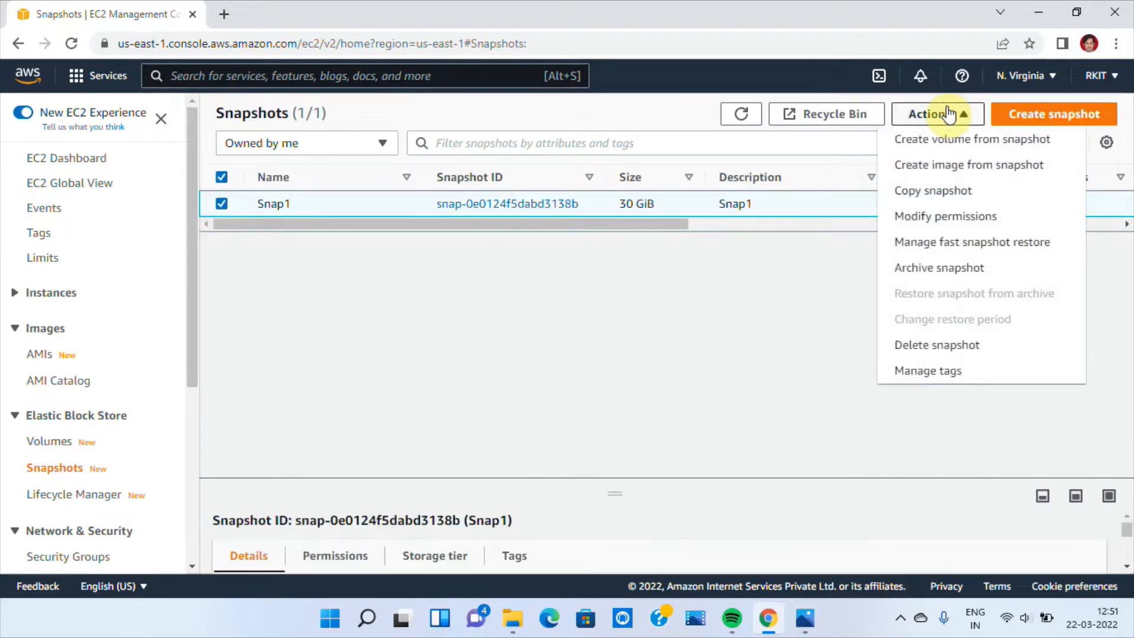
click(931, 151)
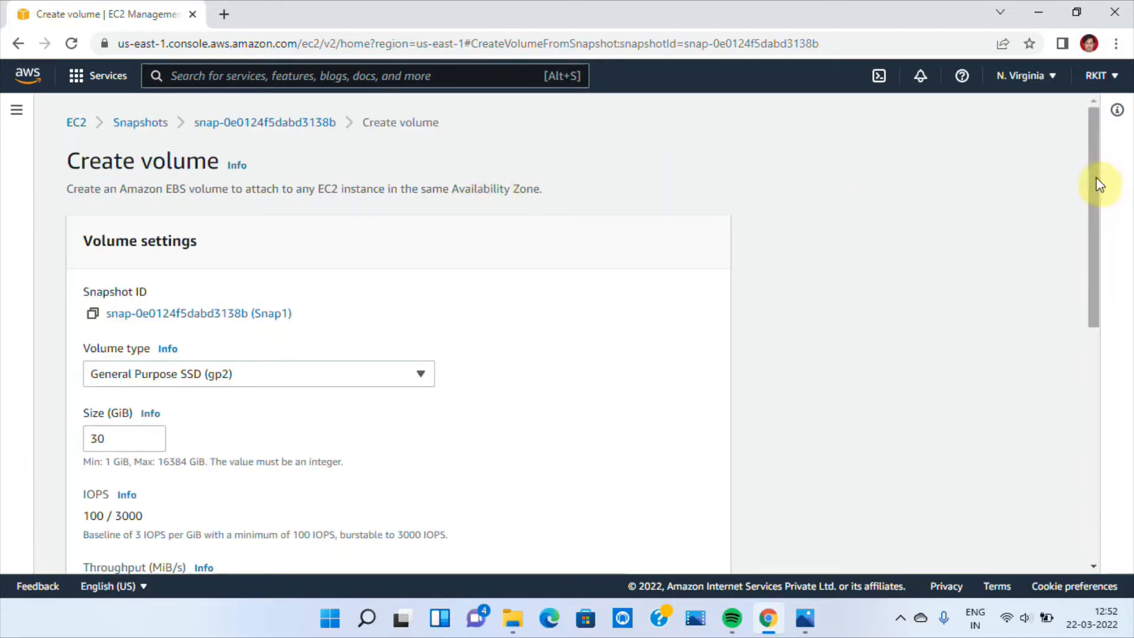
Add a tag with key Name and value "Restore From Snap1", keep the other volume settings, and create the volume
drag(1095, 190, 1093, 333)
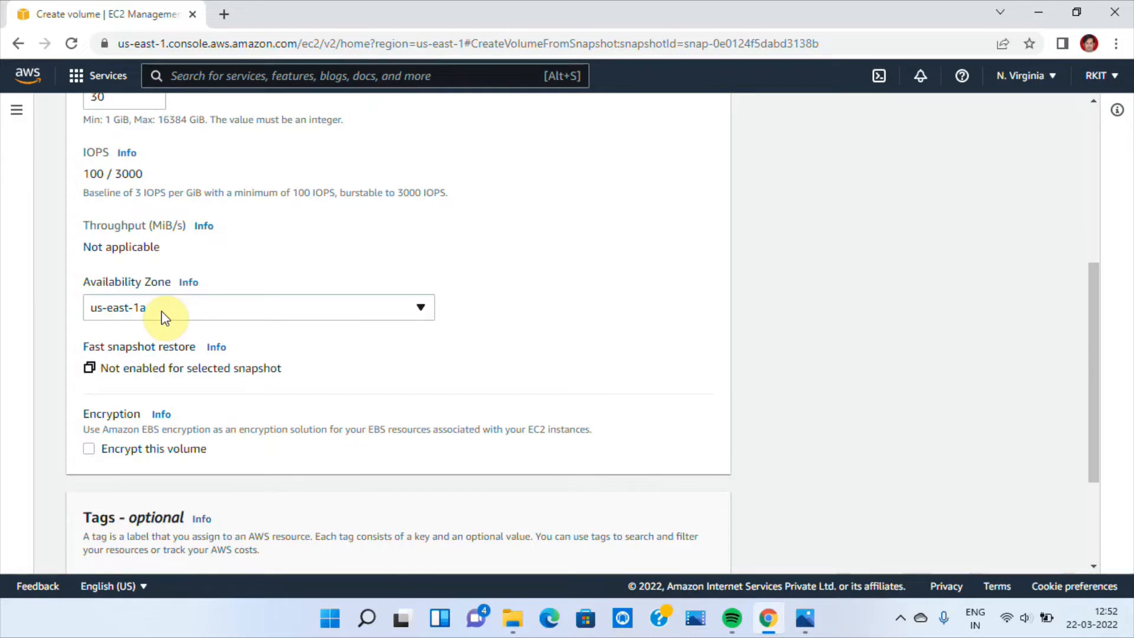
drag(1094, 416, 1098, 498)
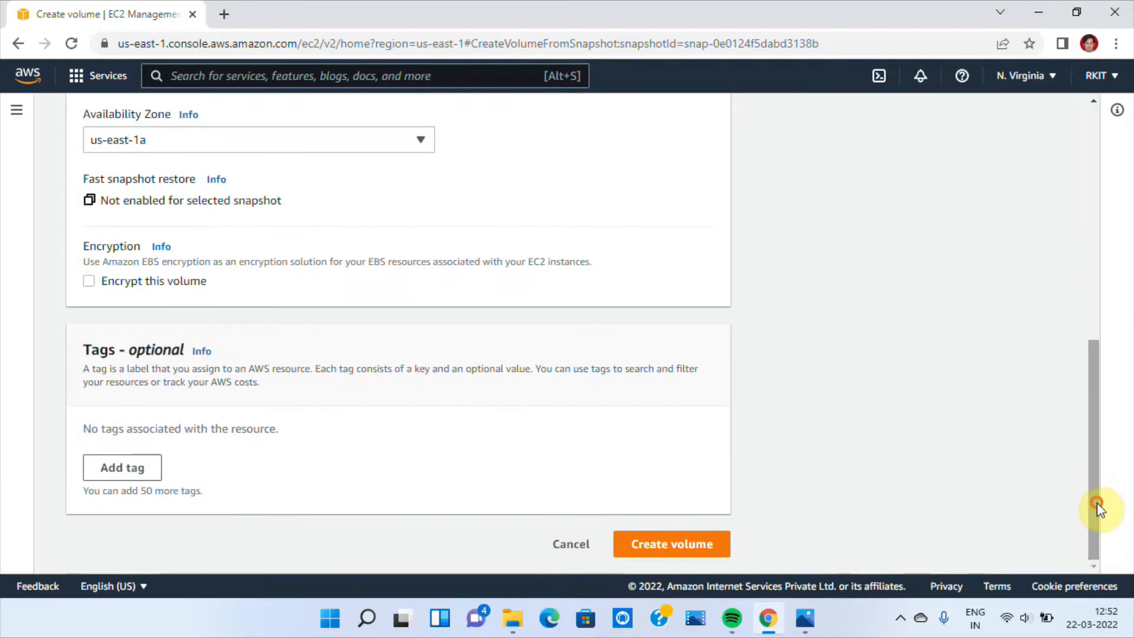
click(125, 466)
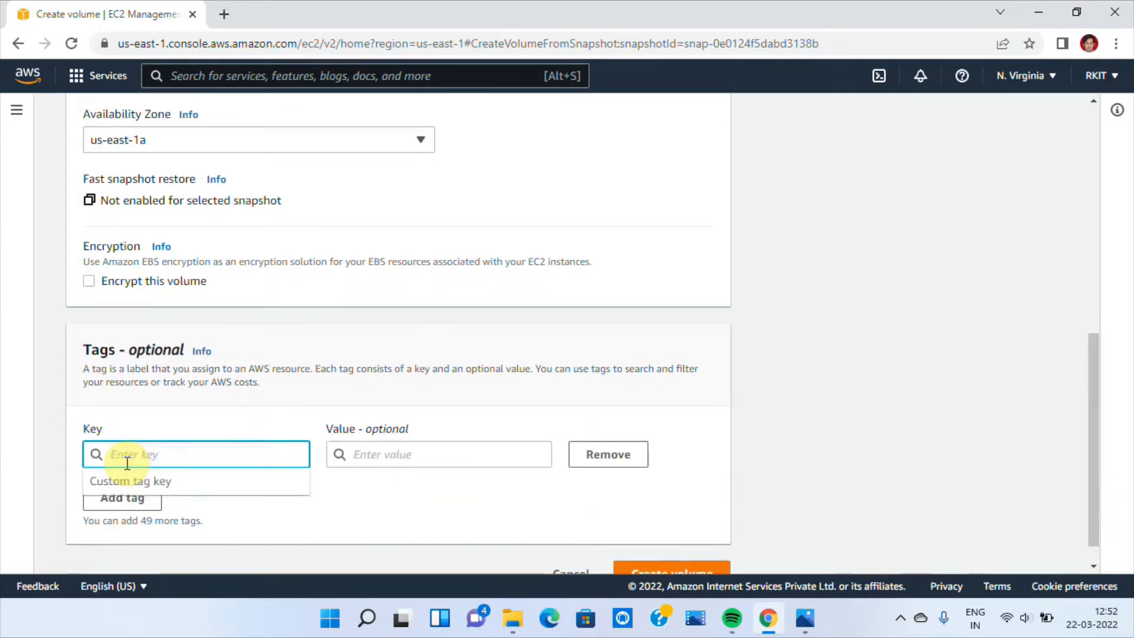
text(Name)
key(Tab)
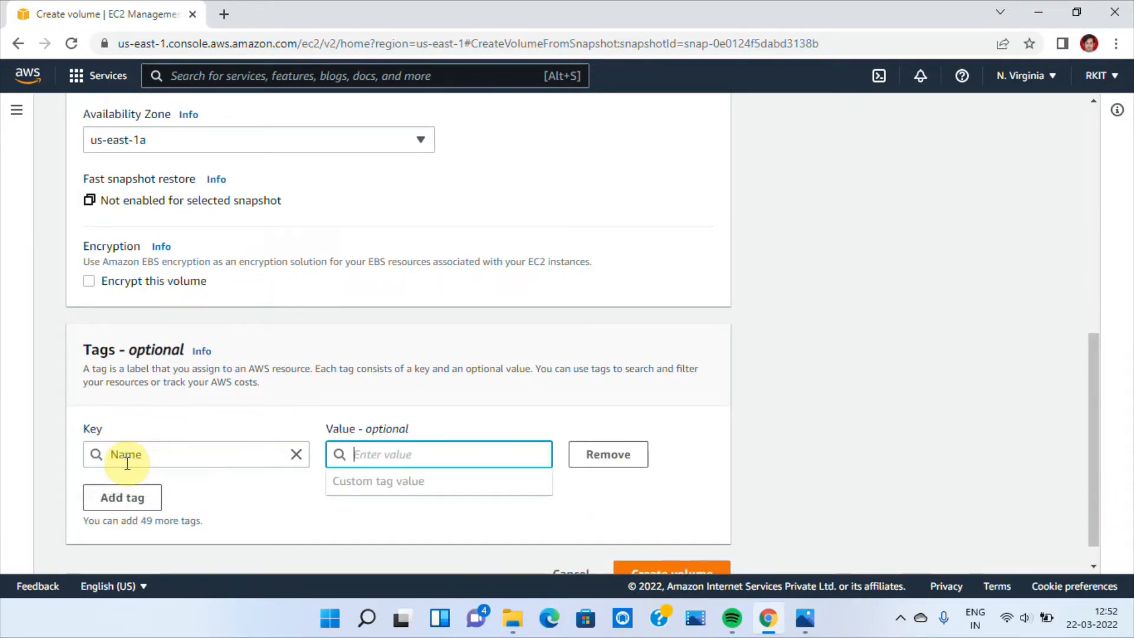
text(Res)
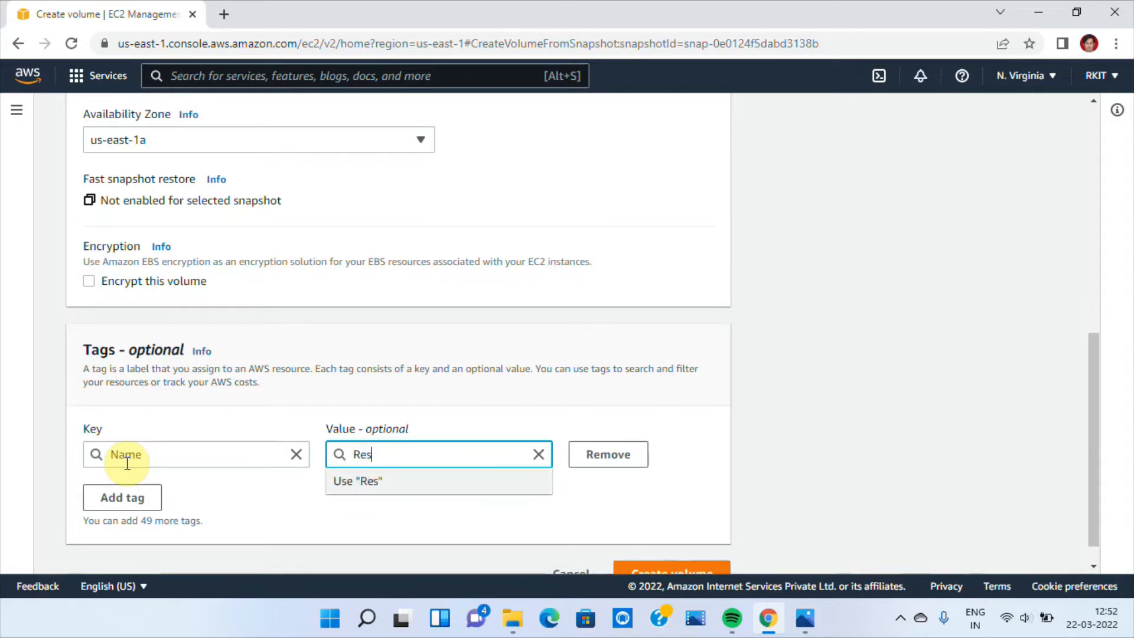
text(tore From Snap1)
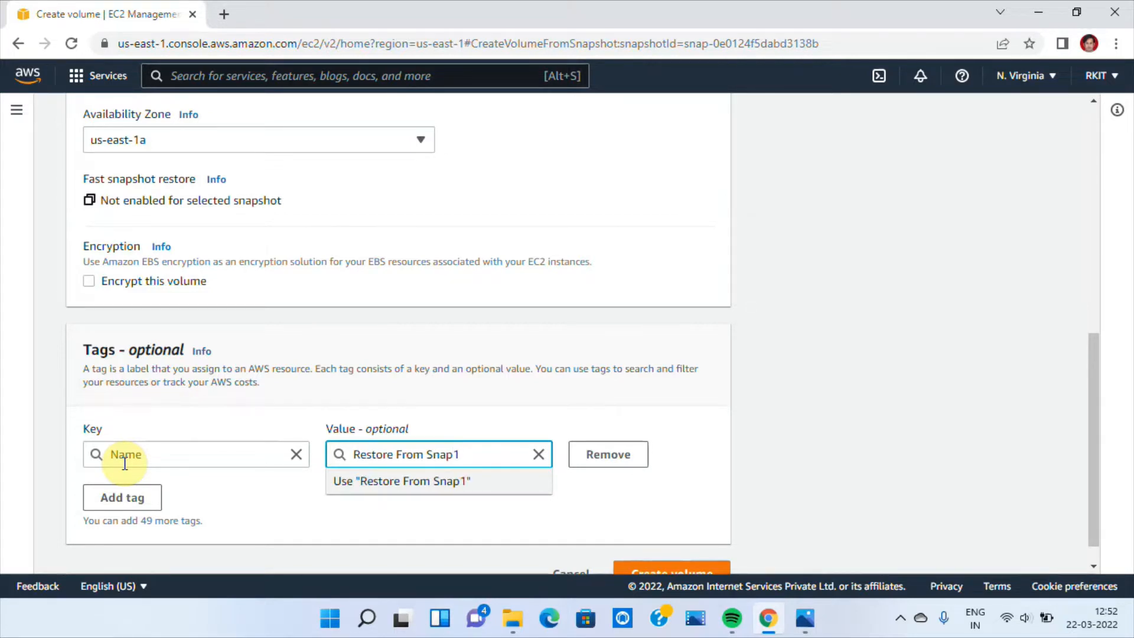
click(534, 538)
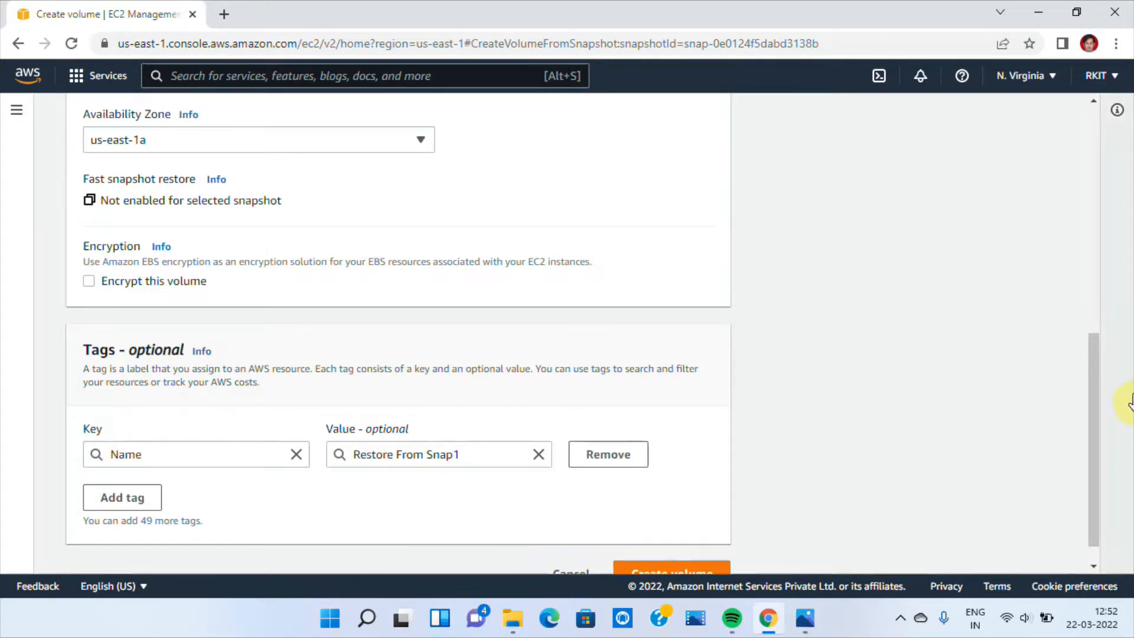
drag(1093, 394, 1076, 466)
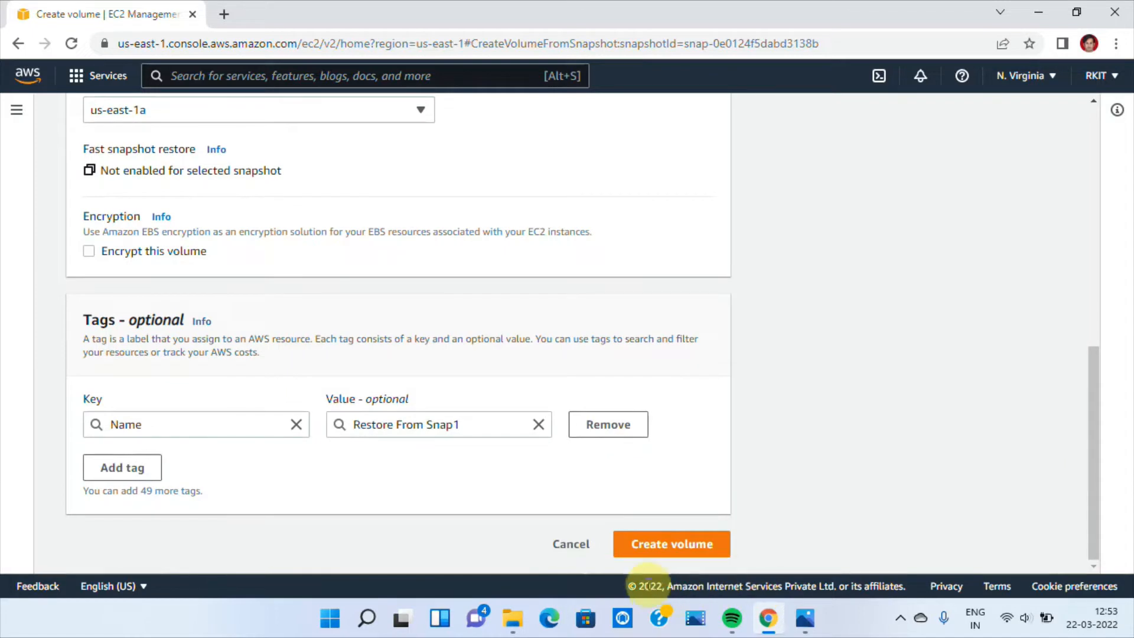
click(658, 547)
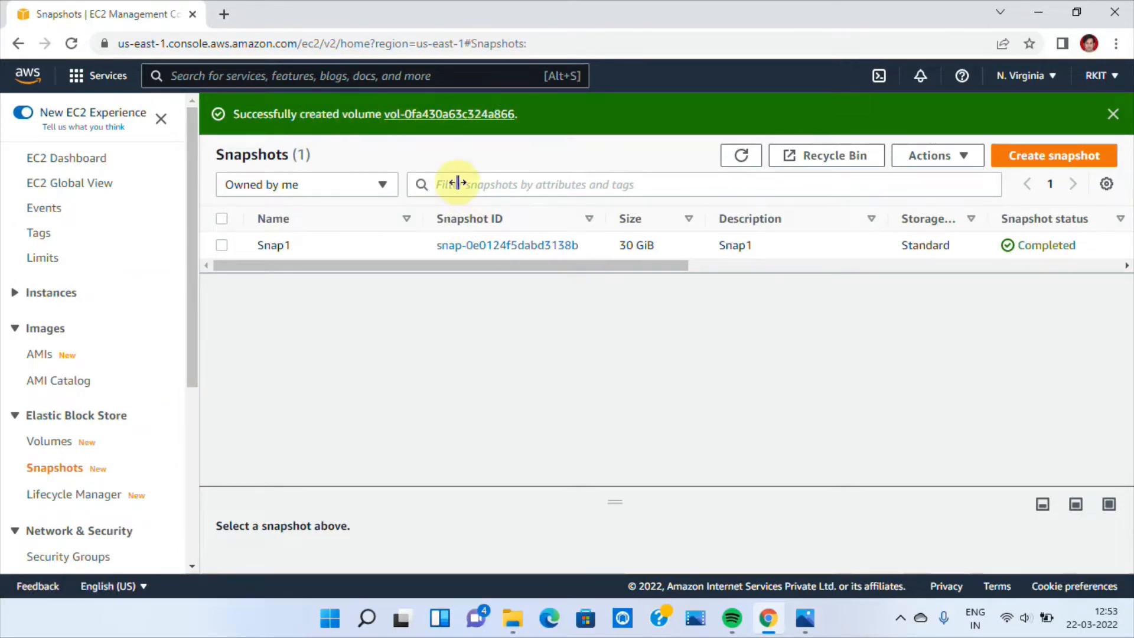
Open the new volume's details, copy its volume ID into a Notepad document, and minimize Notepad
click(453, 118)
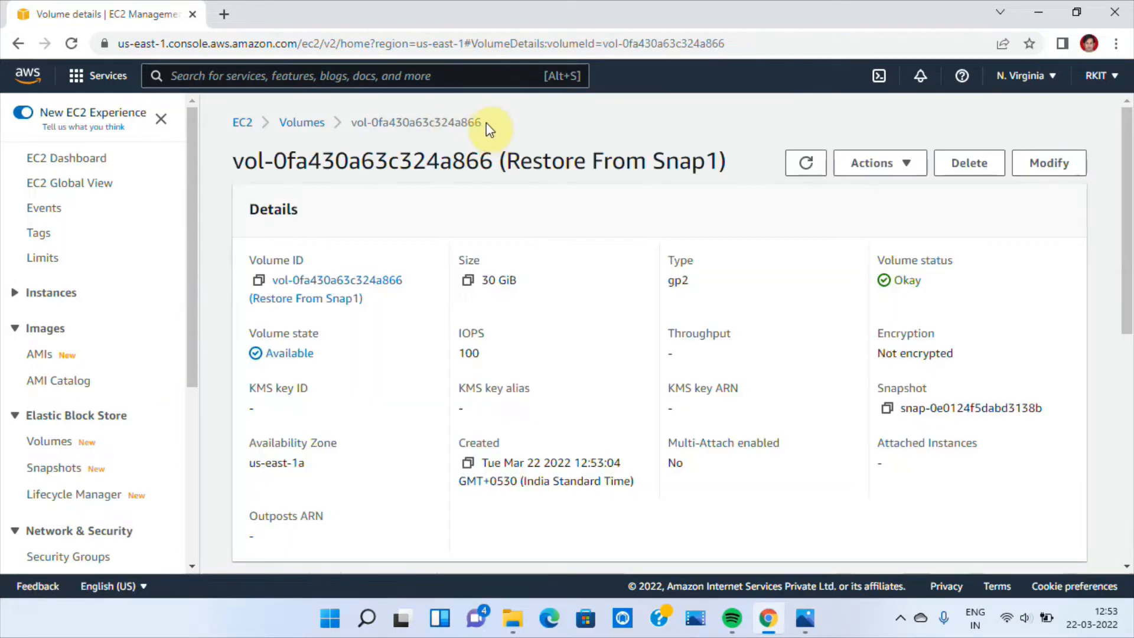
drag(484, 122, 352, 126)
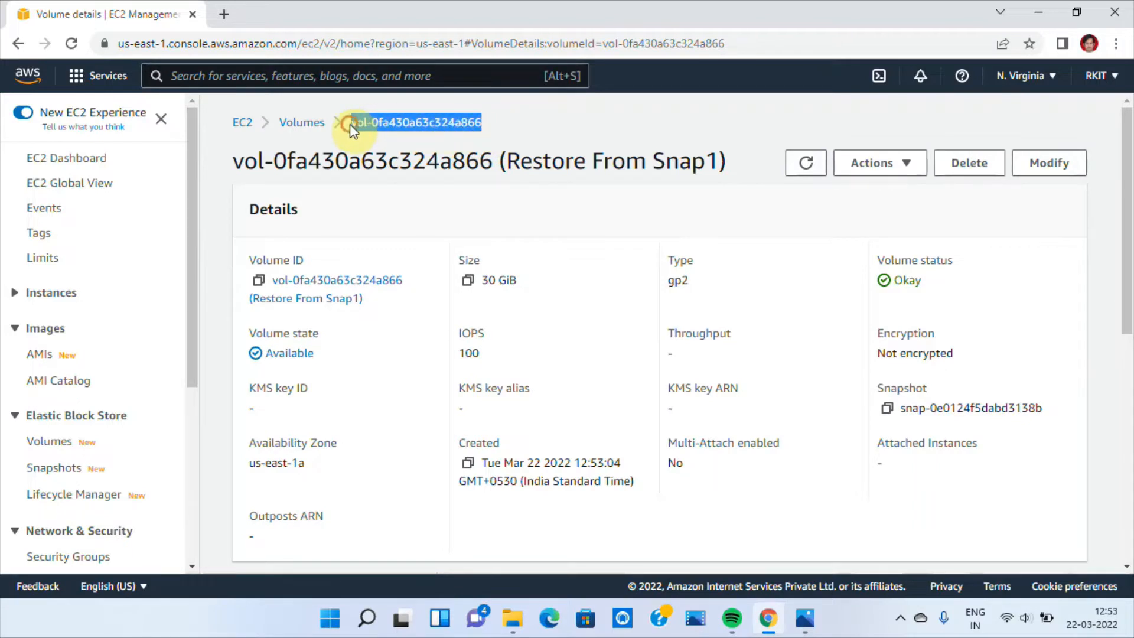
right_click(353, 121)
click(378, 139)
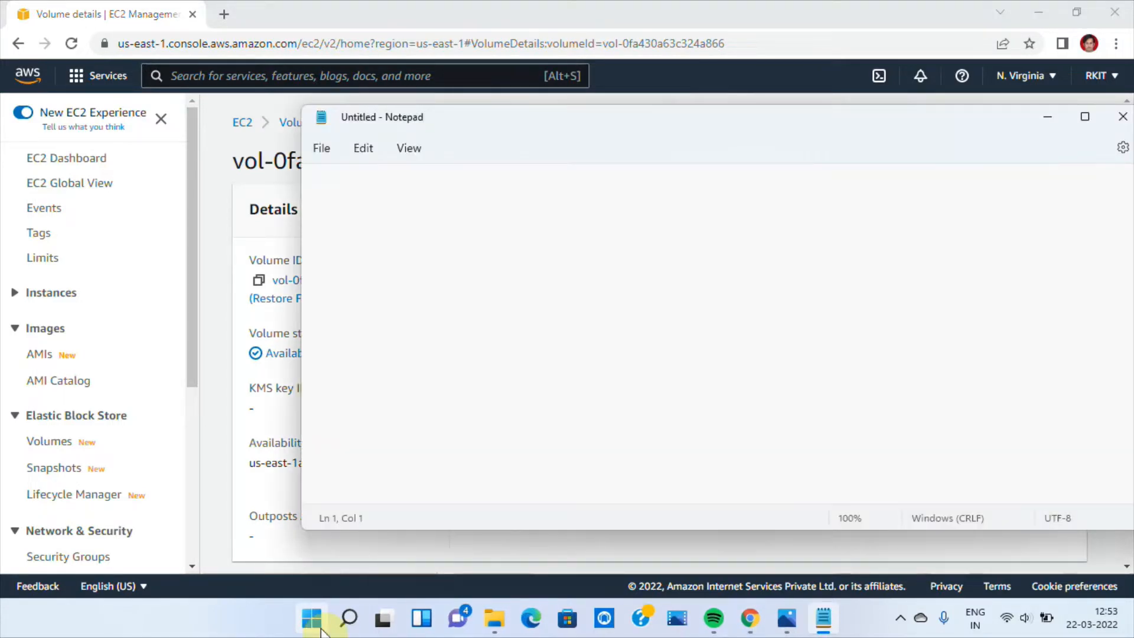
key(ctrl+v)
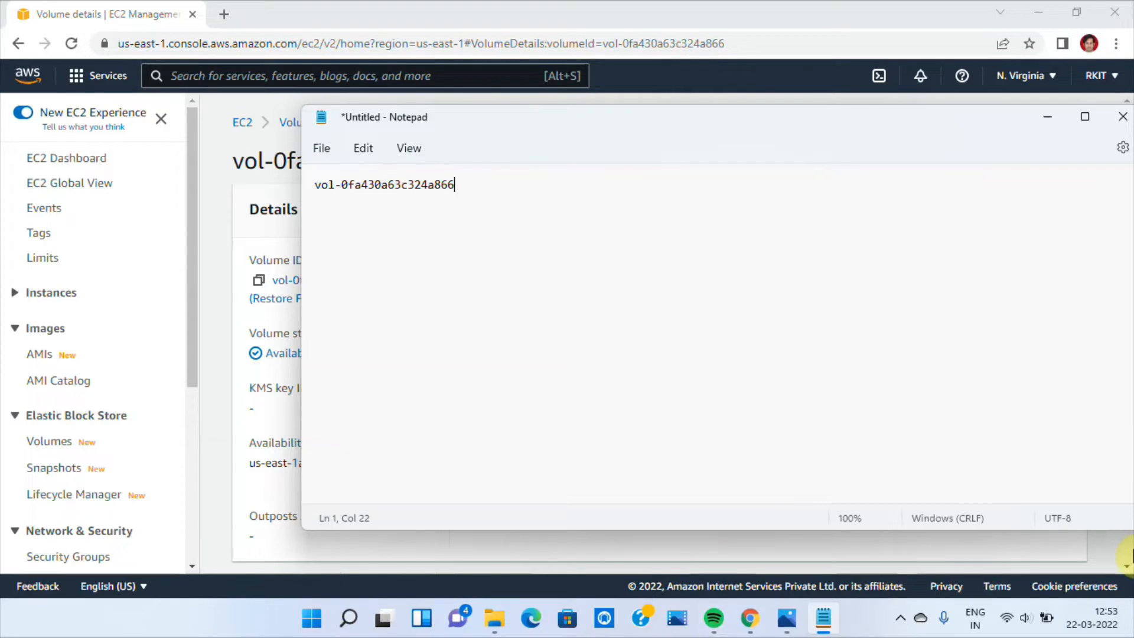
click(1048, 116)
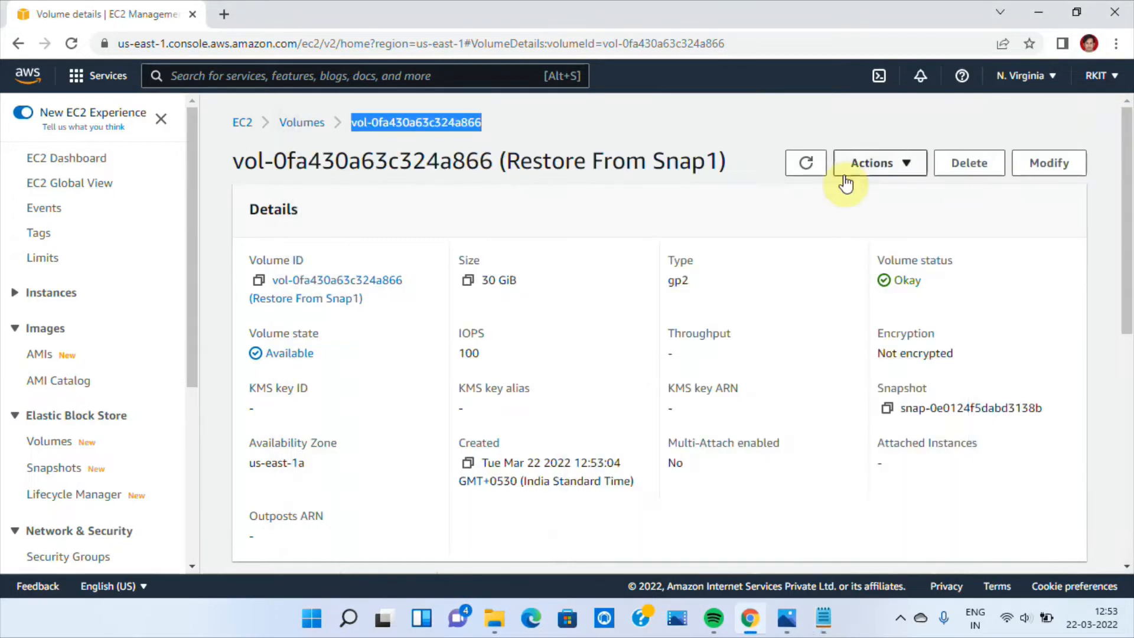
Examine the Restore From Snap1 volume's availability zone and state in the list of volumes
click(295, 124)
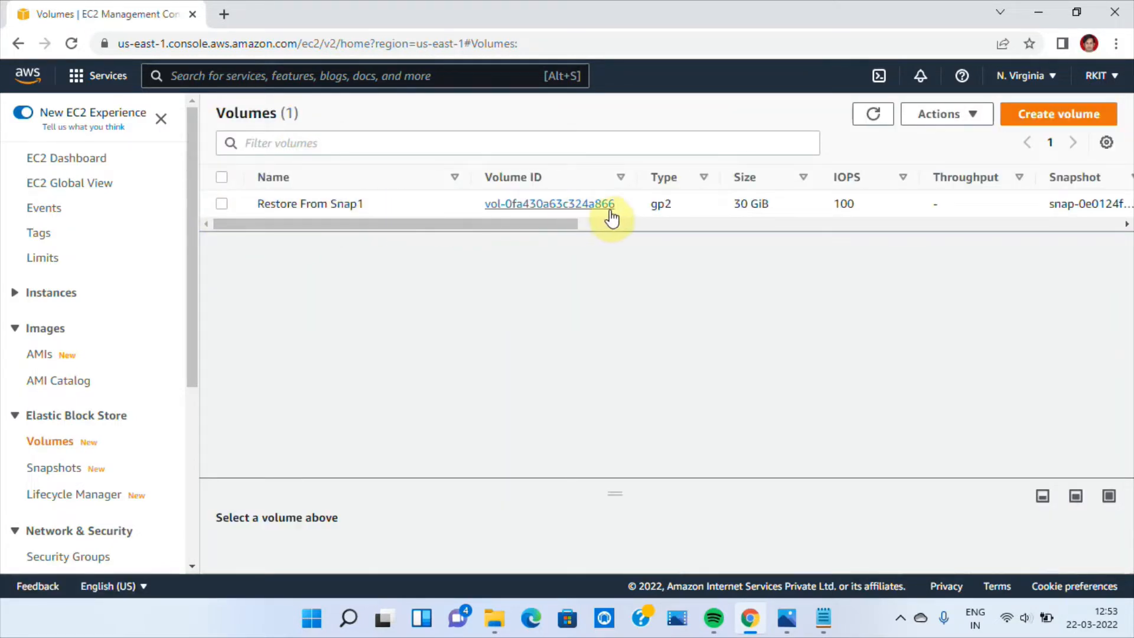
drag(569, 228, 832, 242)
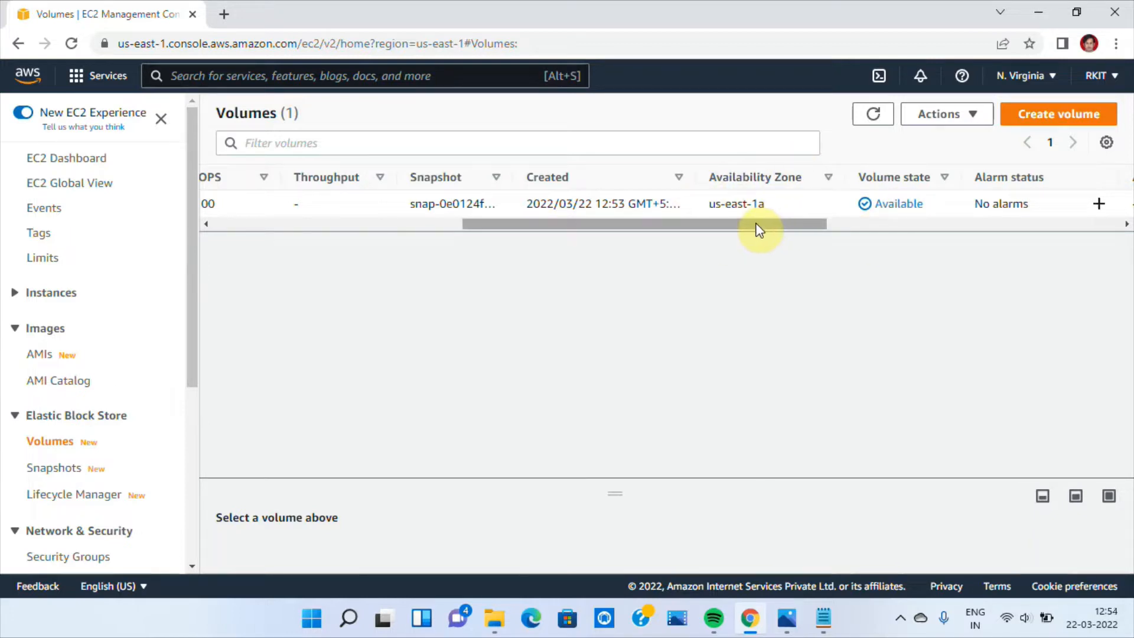
drag(759, 230, 385, 246)
Start launching an instance from the Microsoft Windows Server 2019 Base image with the t2.micro type
click(59, 159)
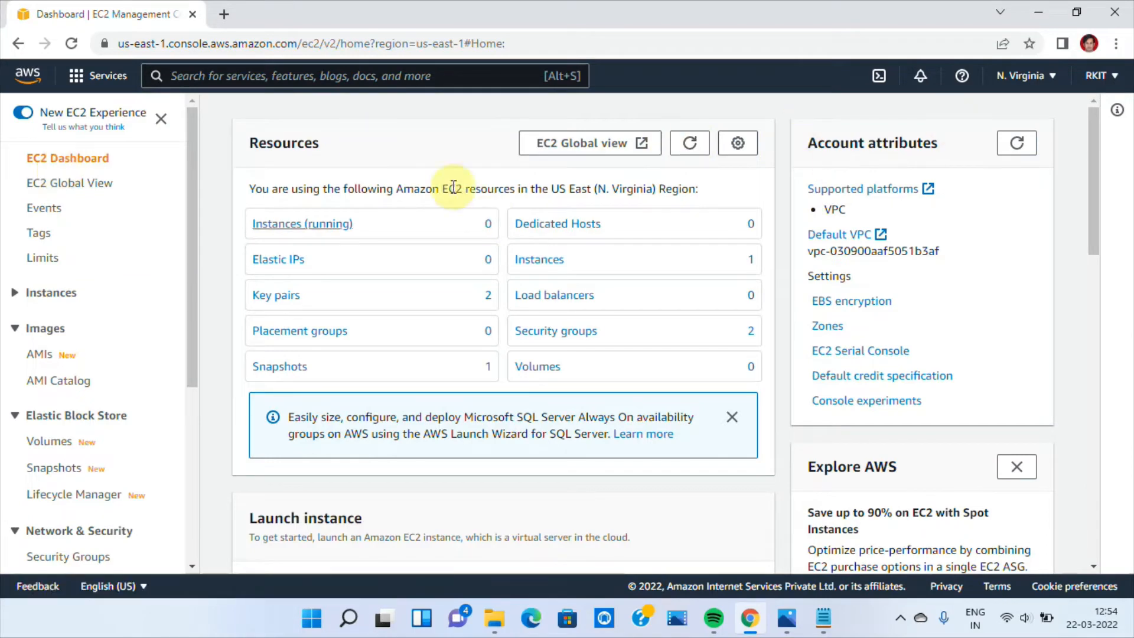
click(280, 224)
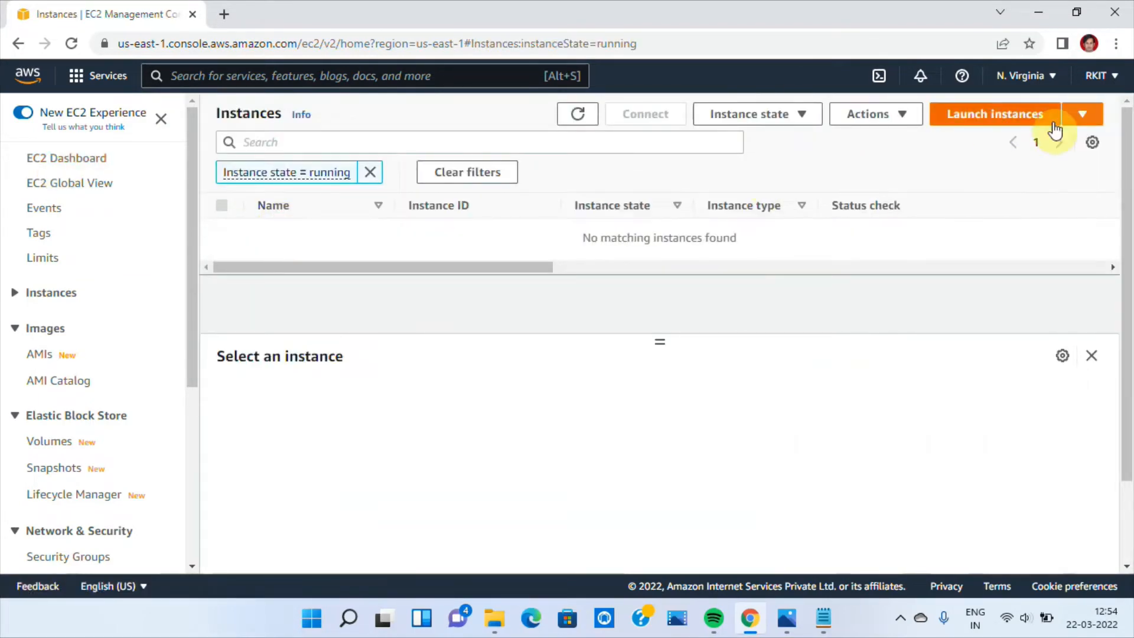
click(998, 117)
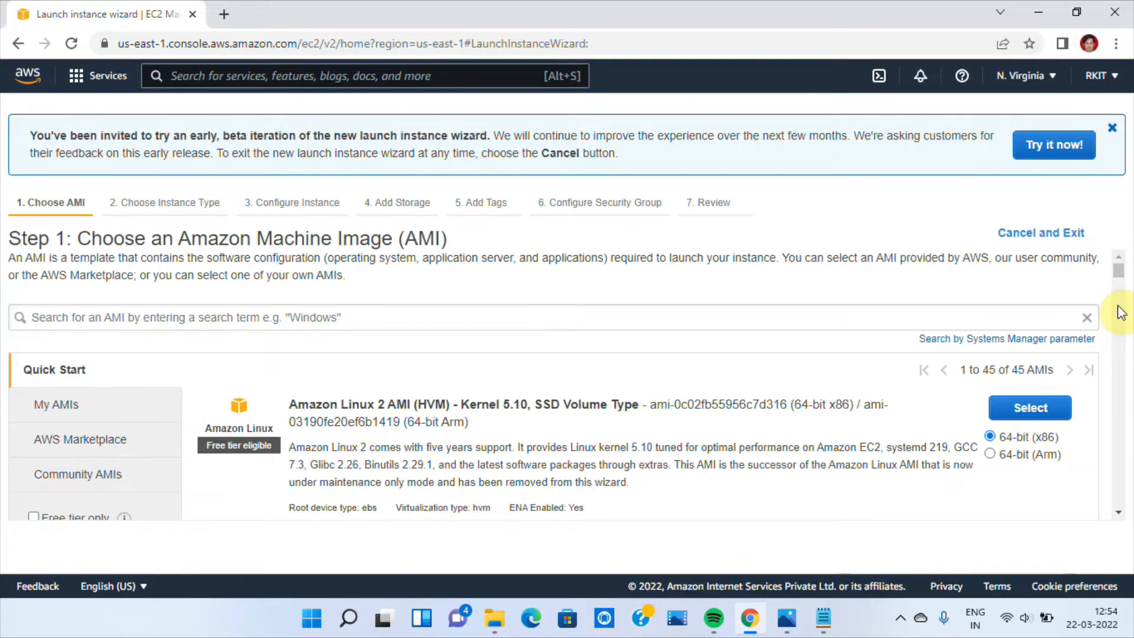
click(1120, 510)
click(1120, 510)
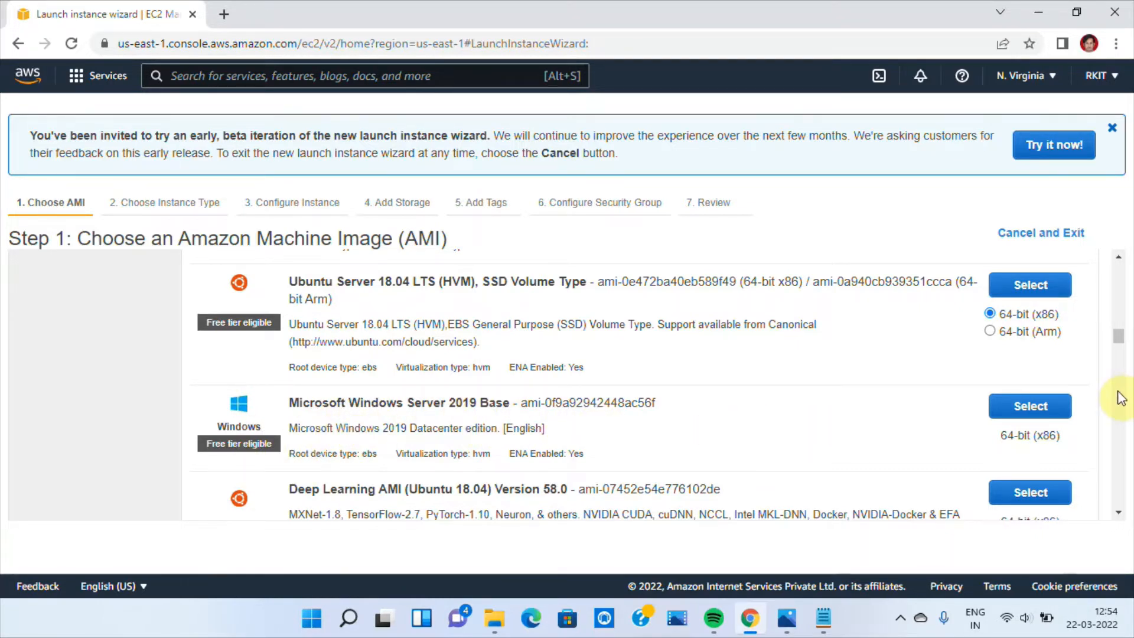
click(1043, 407)
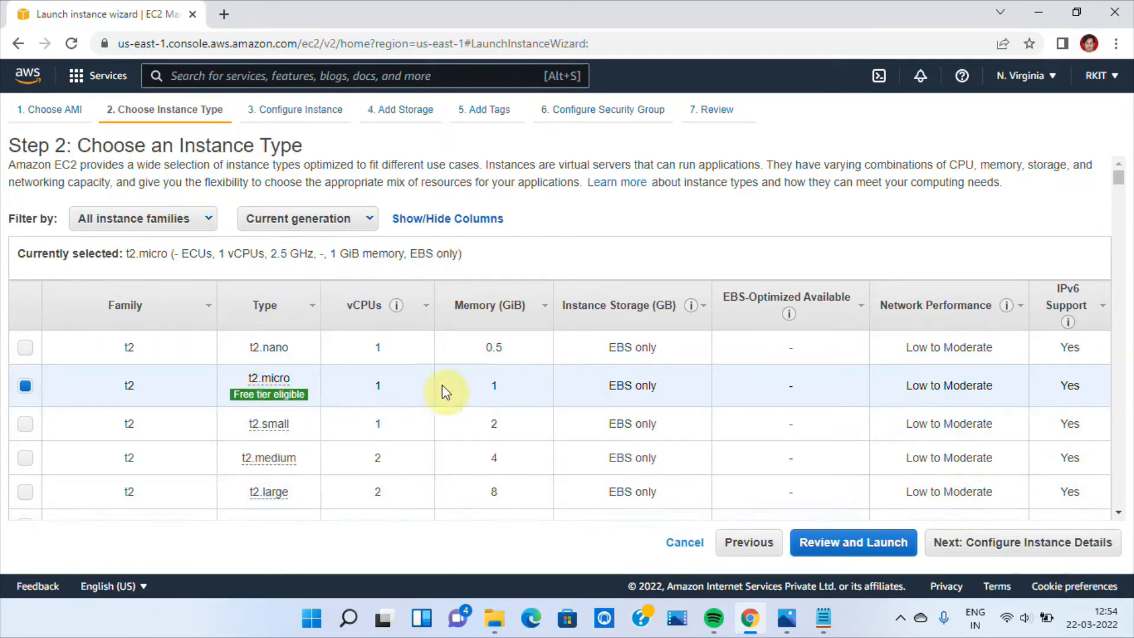
mouse_move(254, 383)
click(997, 551)
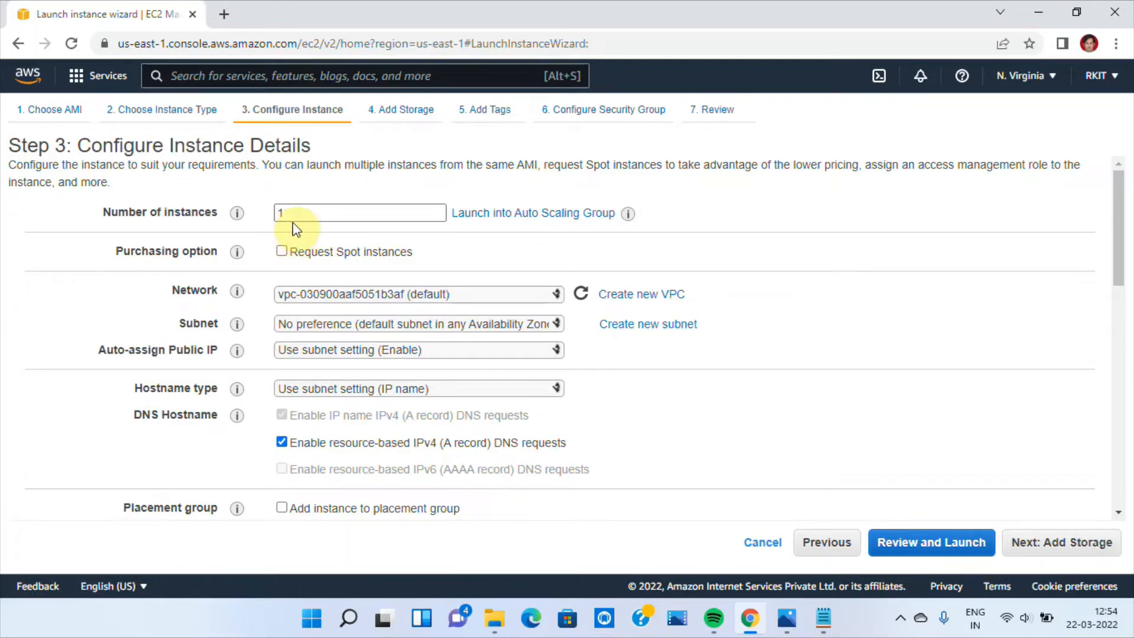
Choose the default subnet in us-east-1a for the single instance and accept the default root storage
double_click(292, 216)
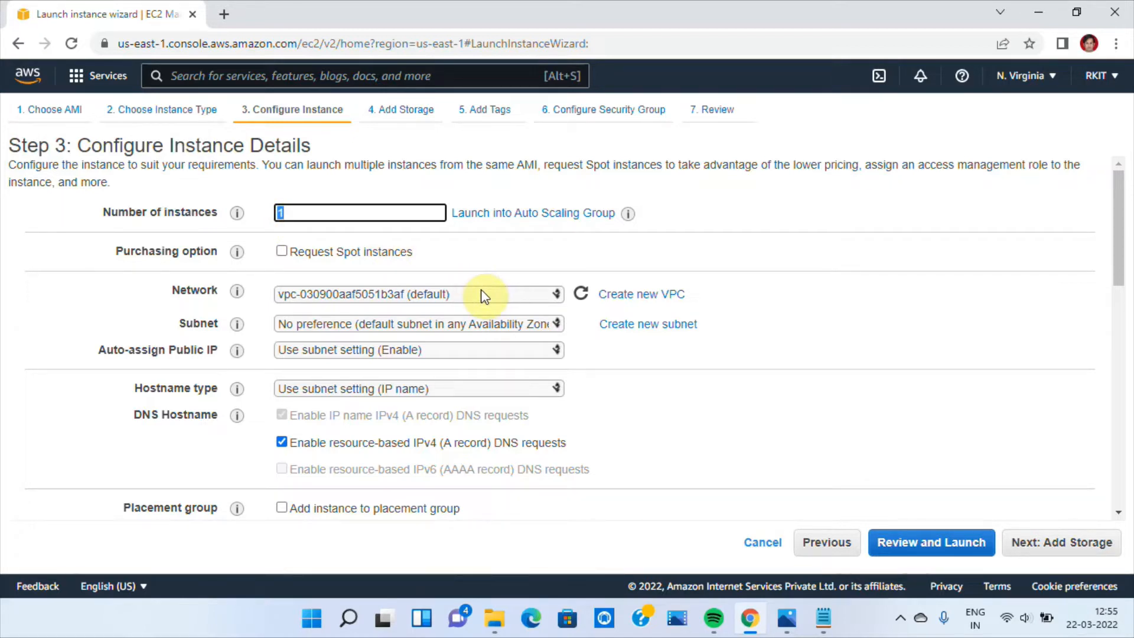
click(441, 299)
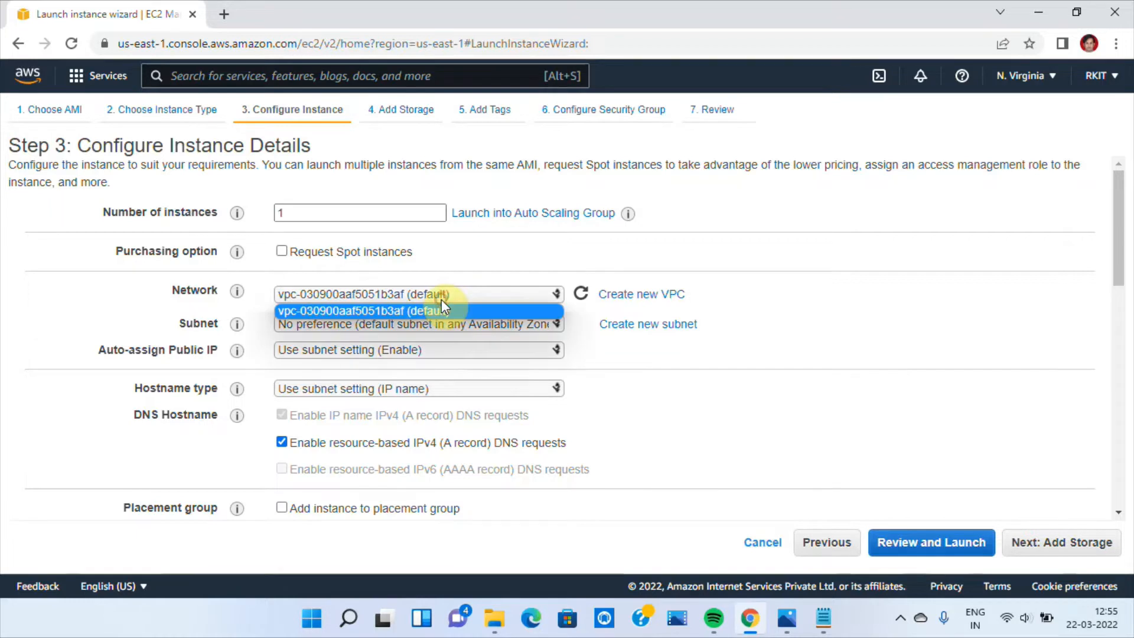
click(392, 328)
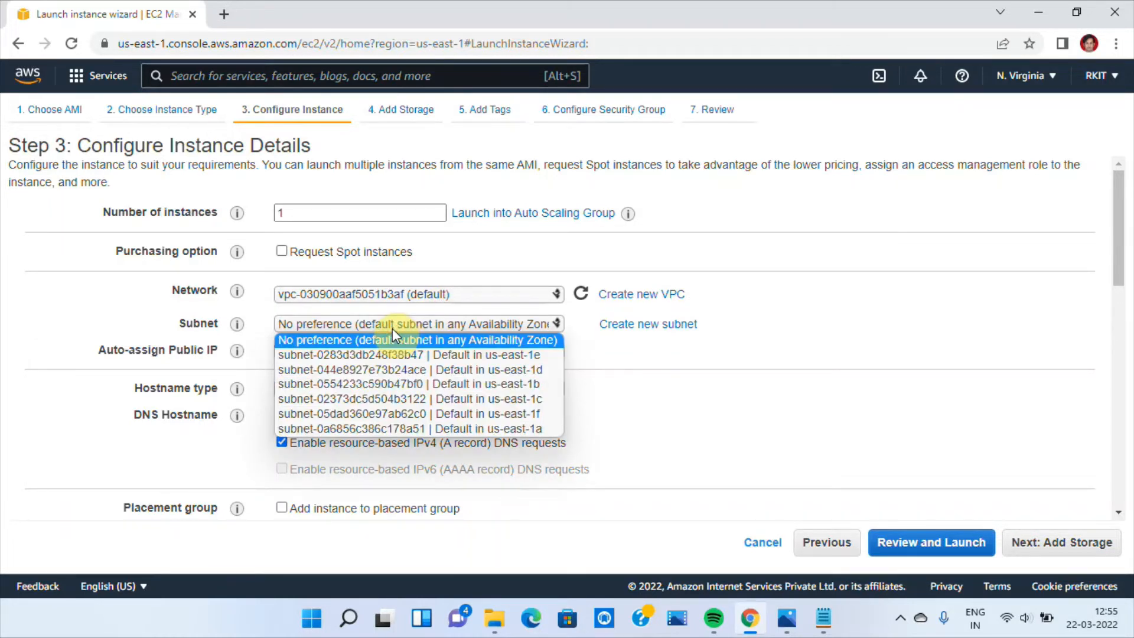
click(502, 431)
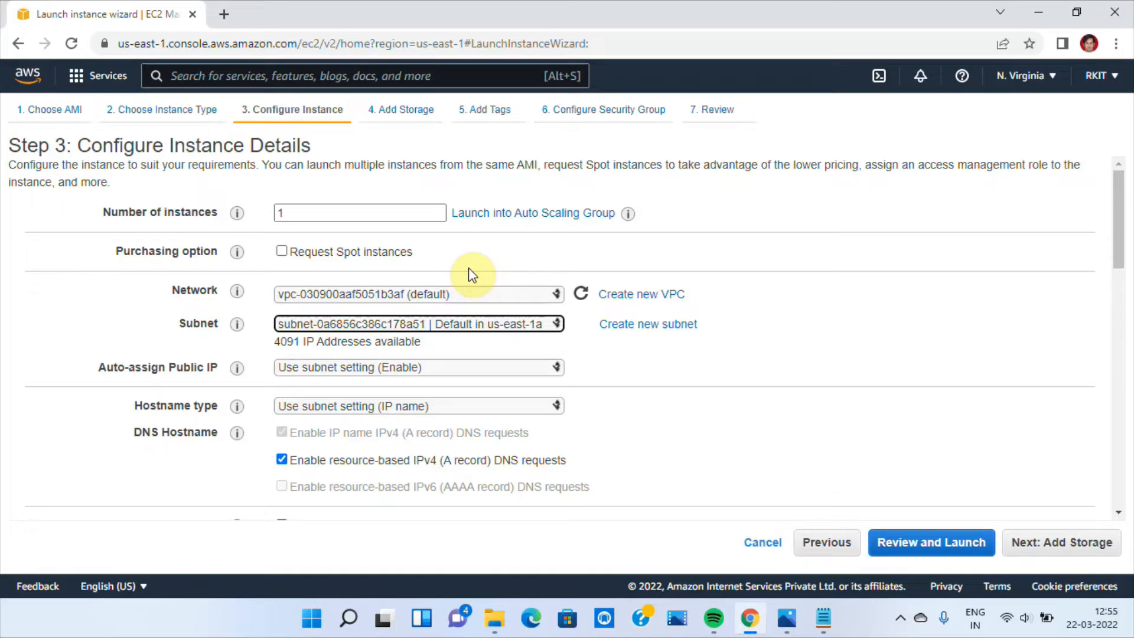
click(1040, 552)
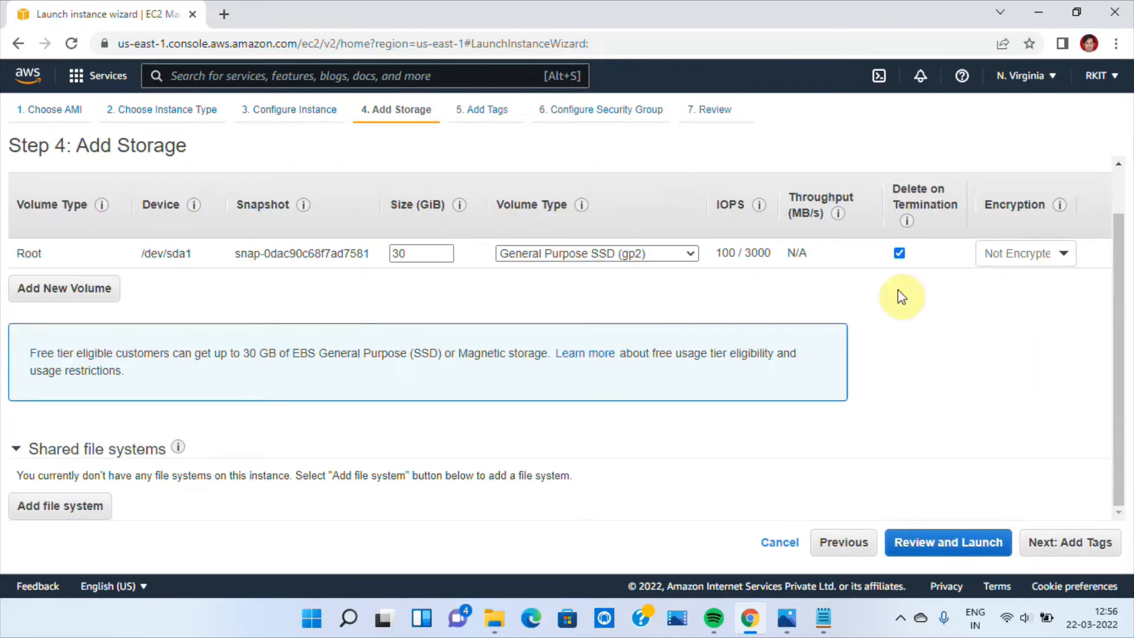
click(1061, 542)
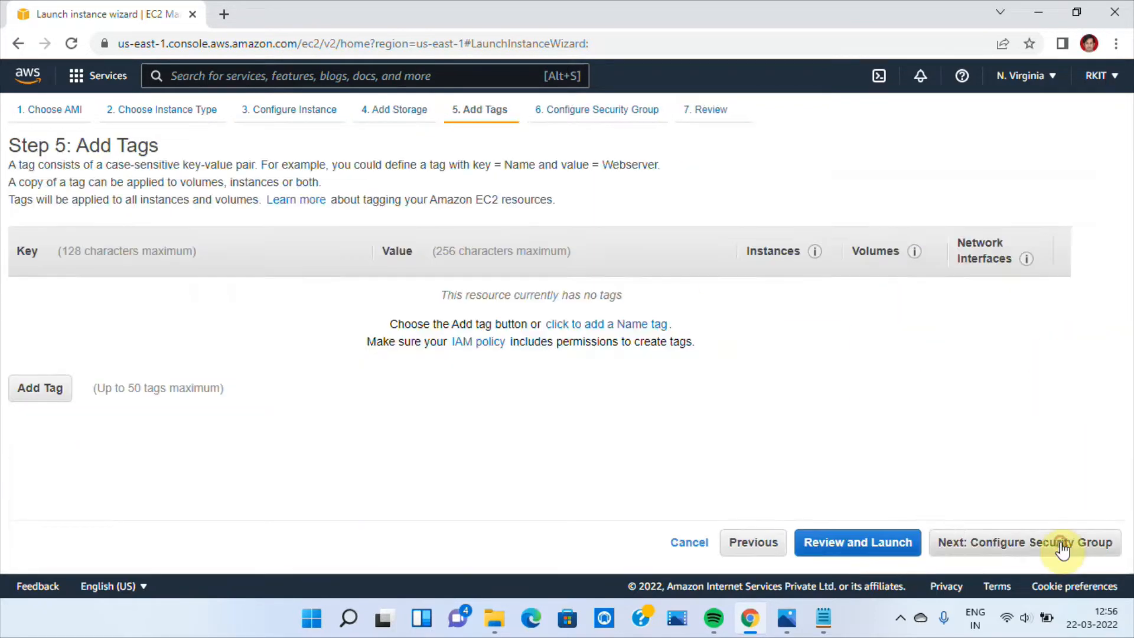
Add a tag with the key Name and the value rkwinsrv04 to the new instance
click(46, 390)
text(Nam,e)
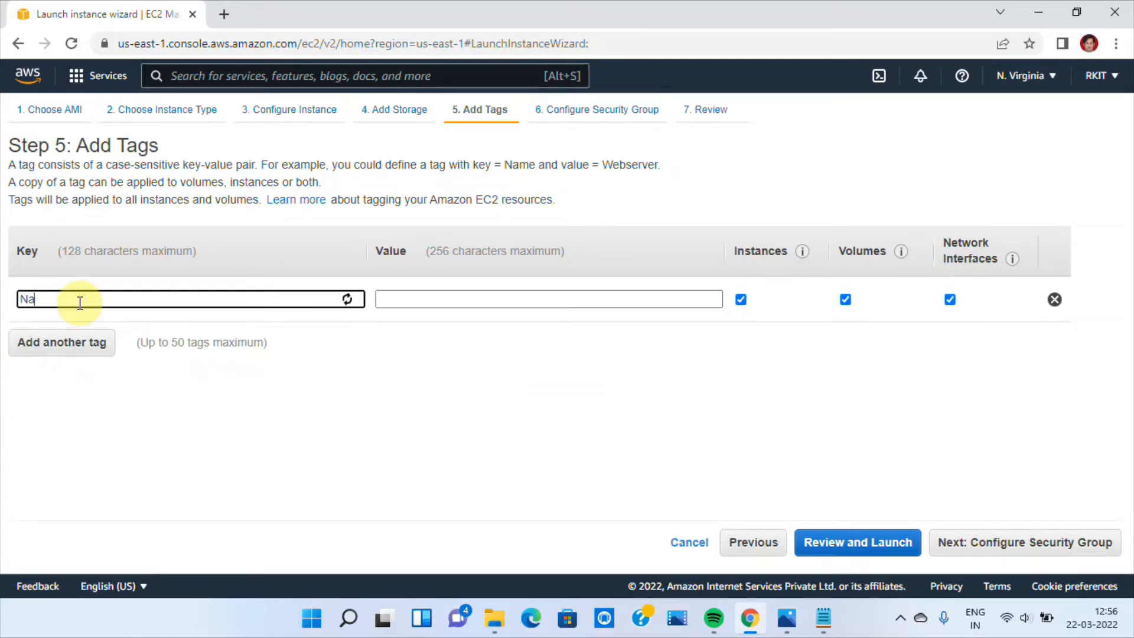
key(BackSpace)
key(BackSpace)
text(e)
key(Tab)
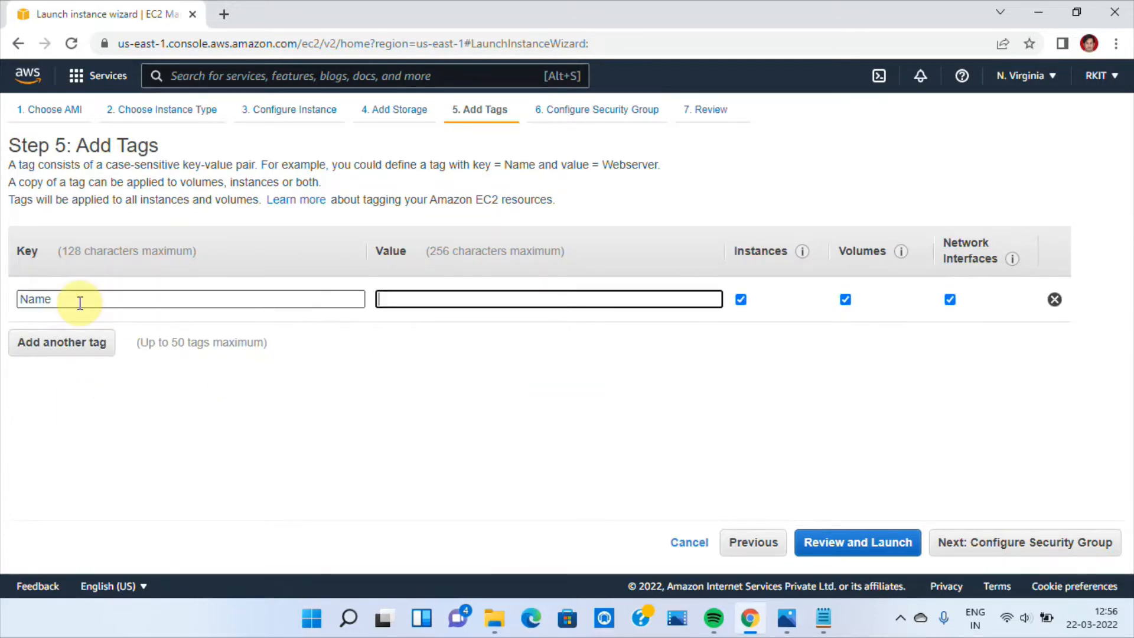
text(rk)
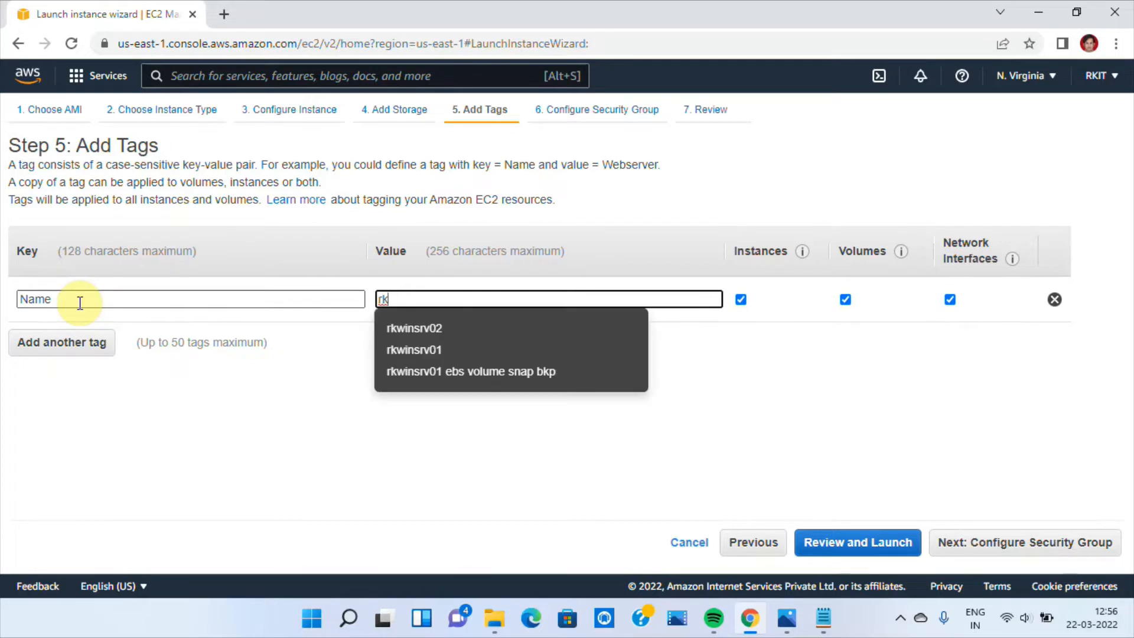
text(winsrv04)
key(Left)
key(Left)
key(Left)
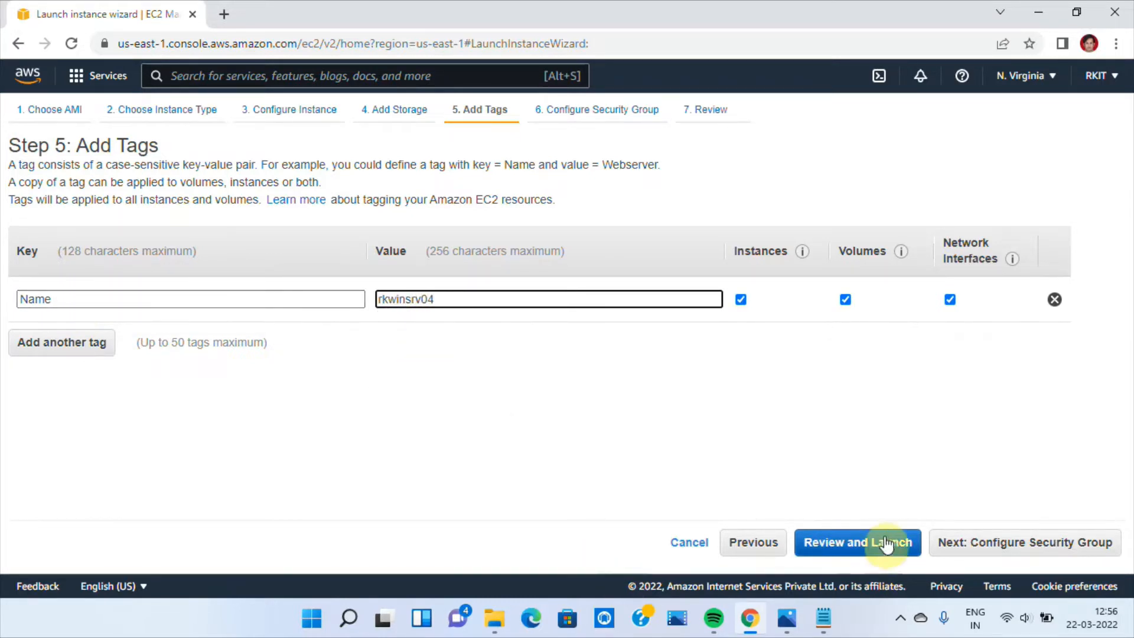
Assign the existing security group launch-wizard-1 to the instance and proceed to the launch review
click(1007, 549)
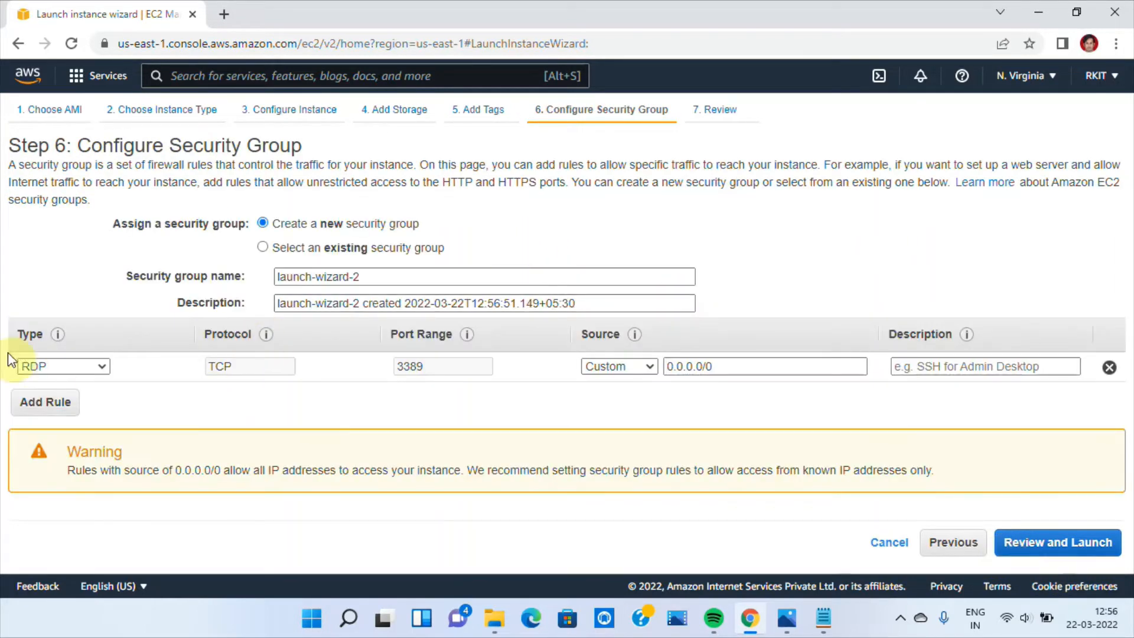
click(262, 246)
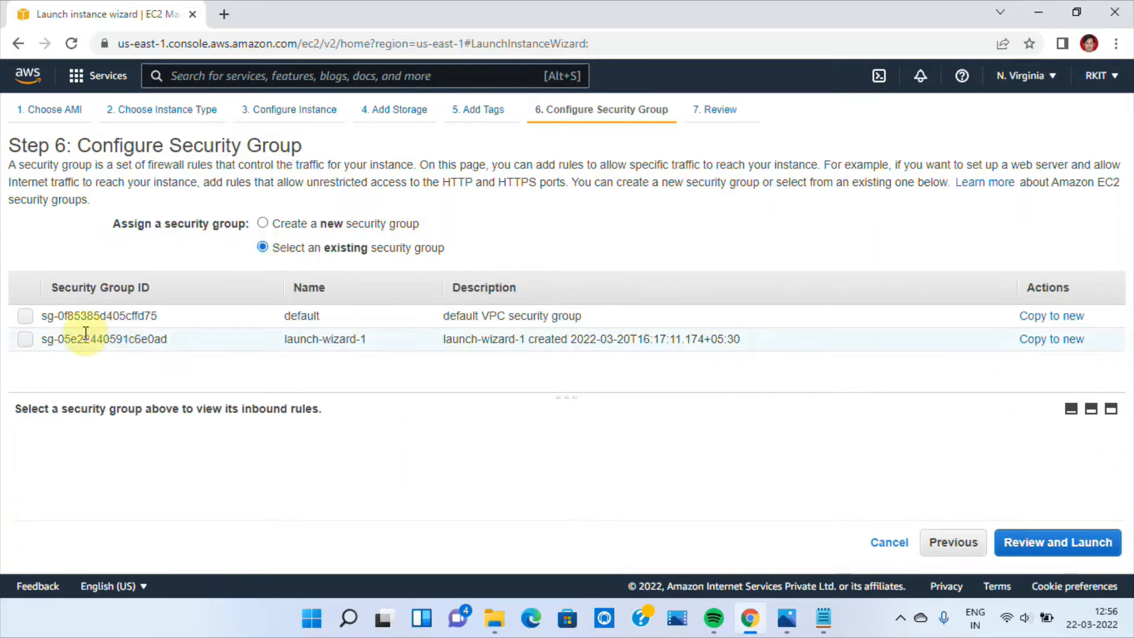
click(25, 339)
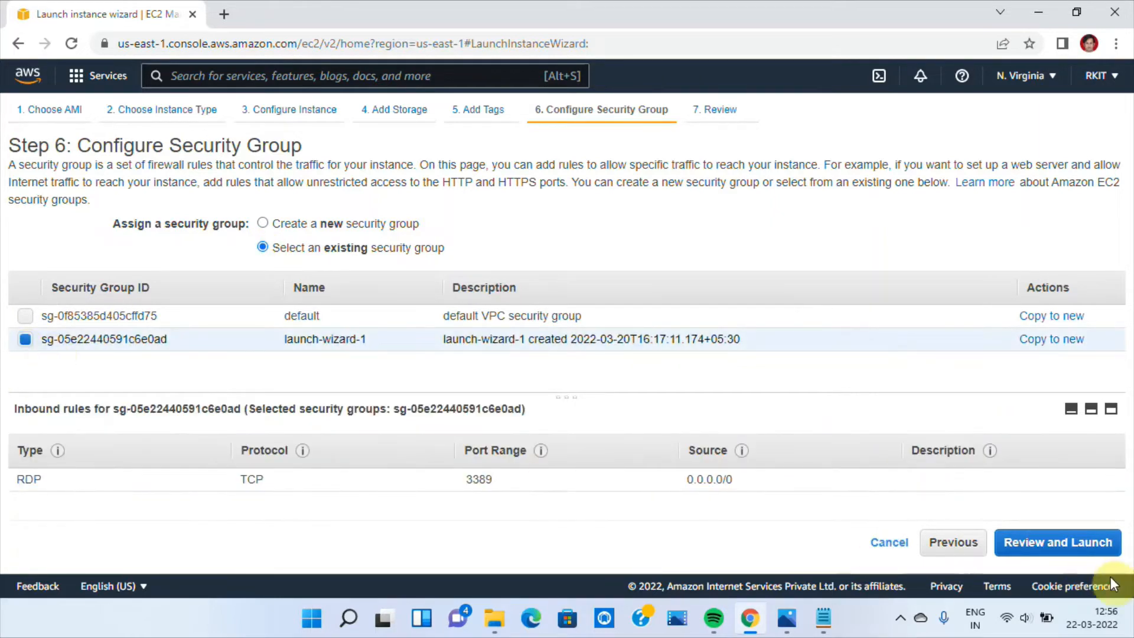
click(1060, 547)
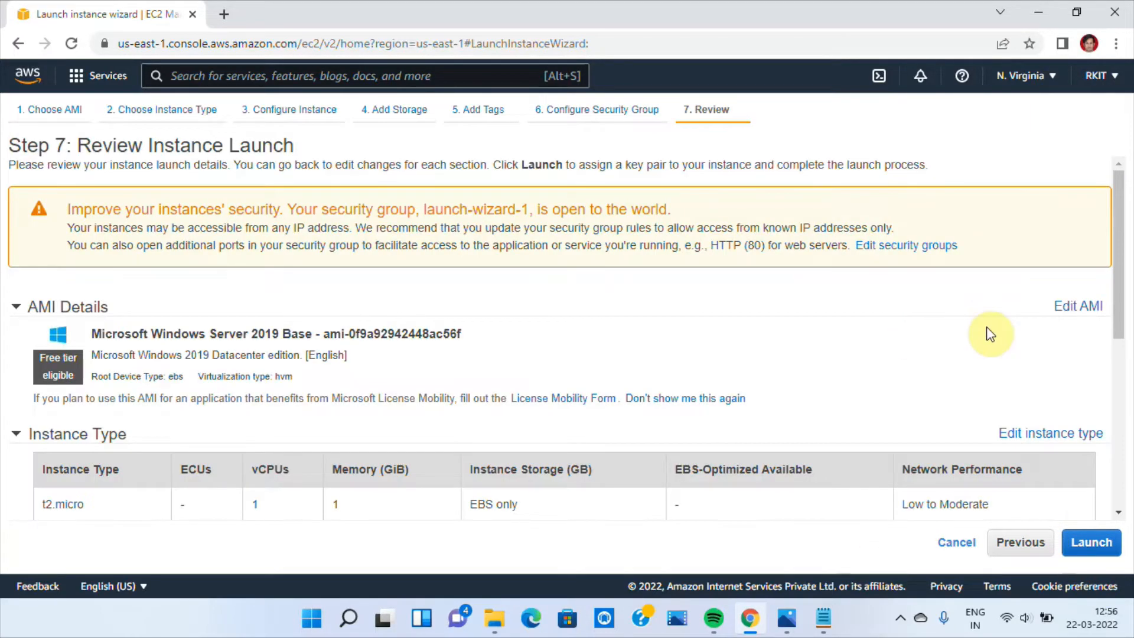
Launch the instance with the existing key pair rkkeypair, acknowledging access to its private key file
scroll(1117, 295, down, 3)
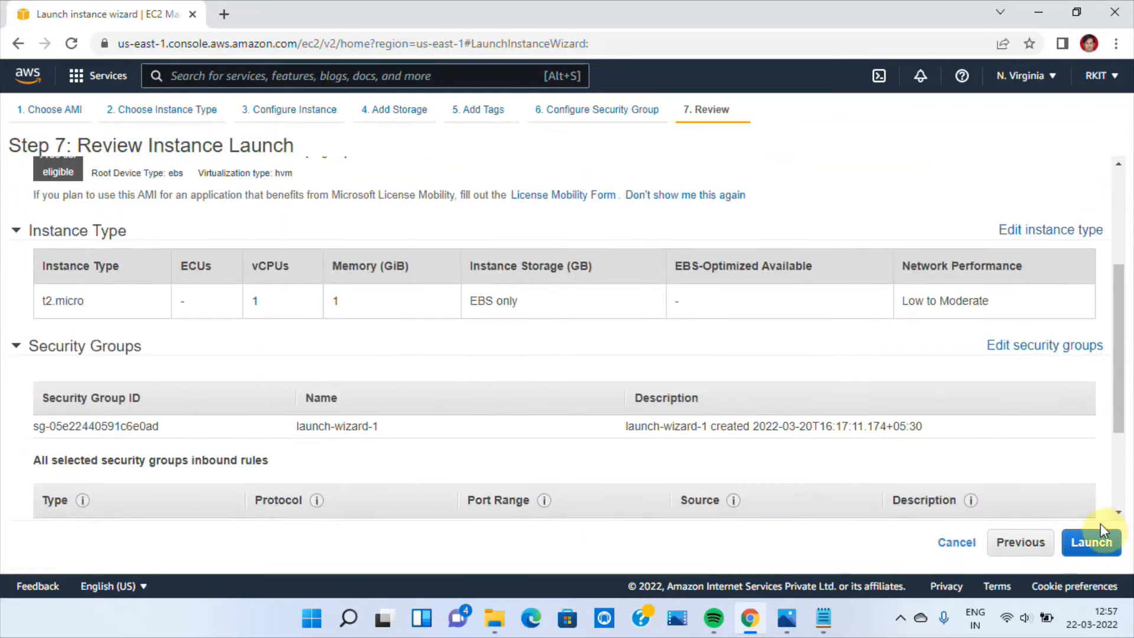
click(1089, 552)
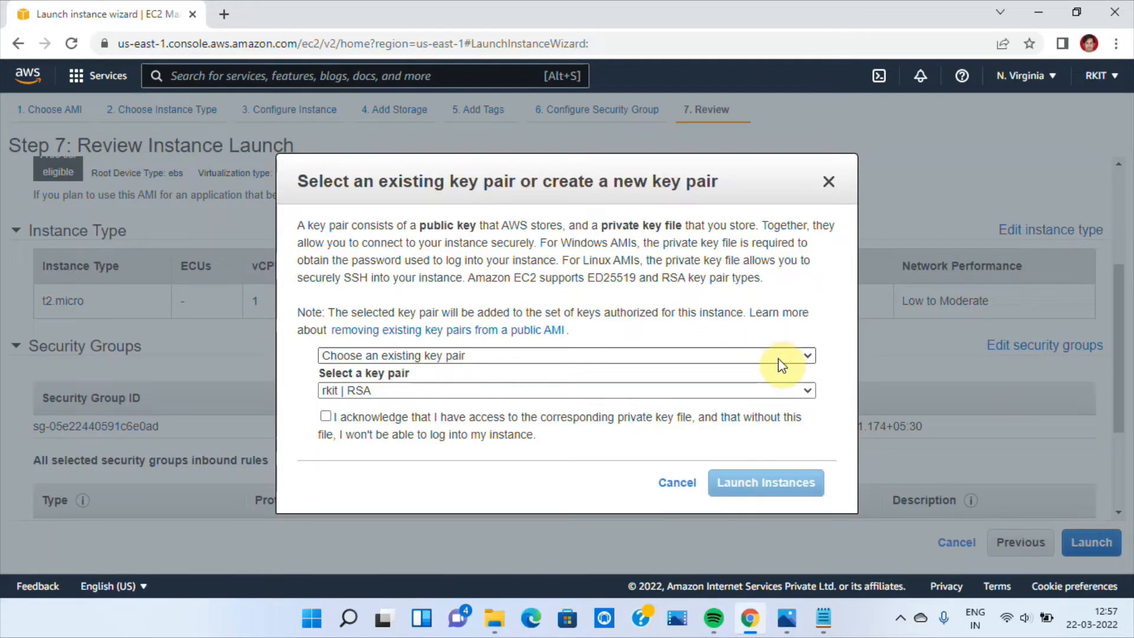
click(789, 392)
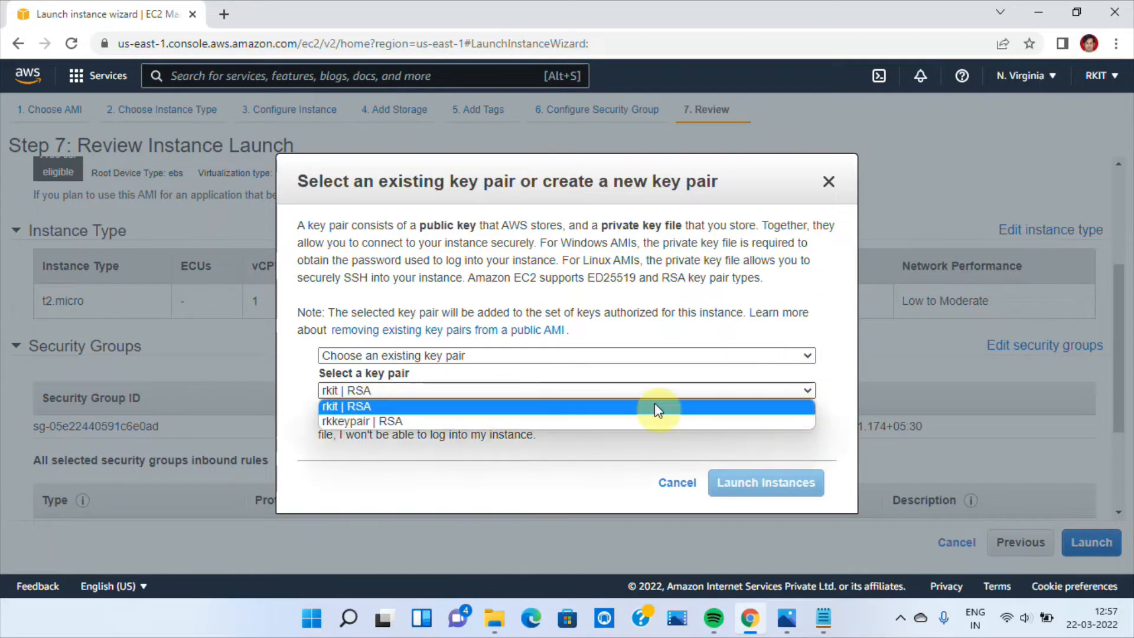
click(497, 419)
click(325, 416)
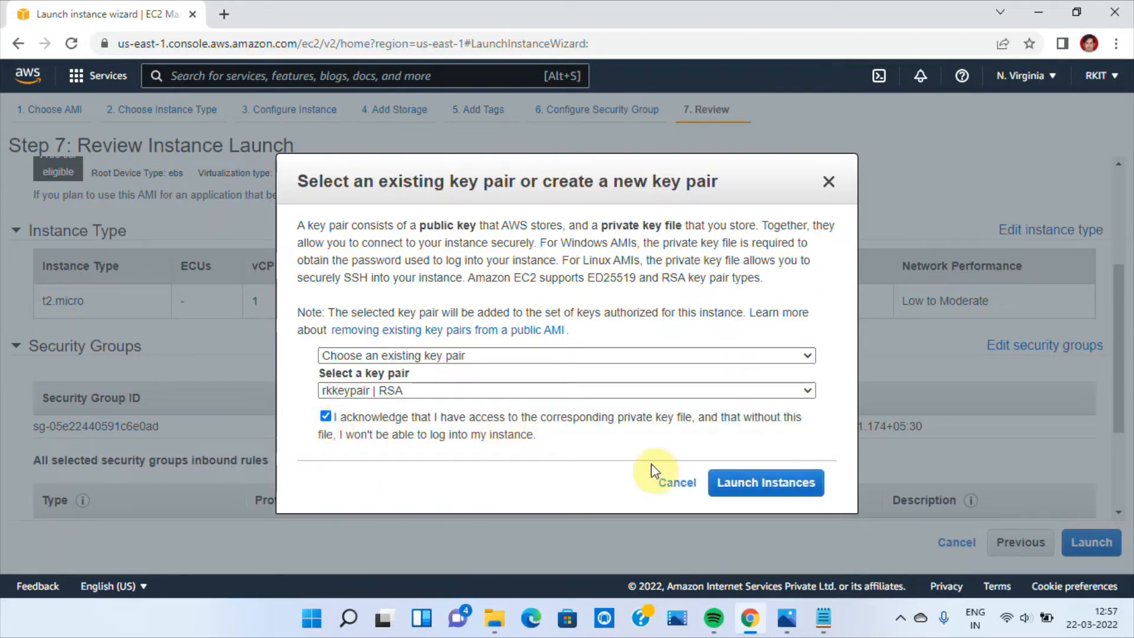
click(766, 484)
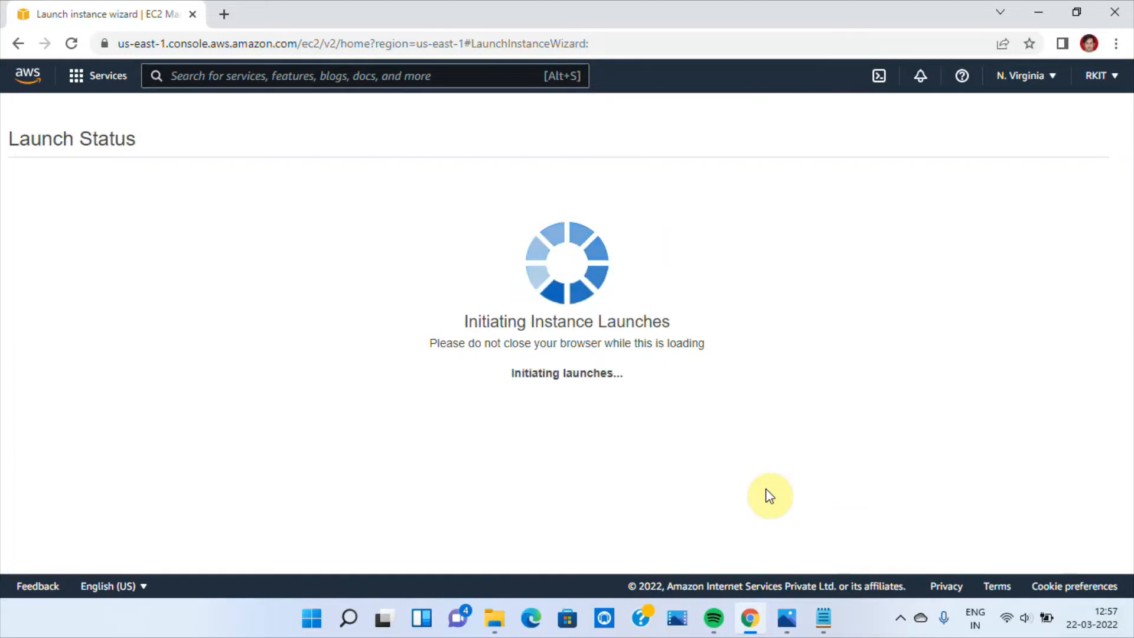
Open the list of instances to check on the newly launched server
drag(1117, 272, 1107, 398)
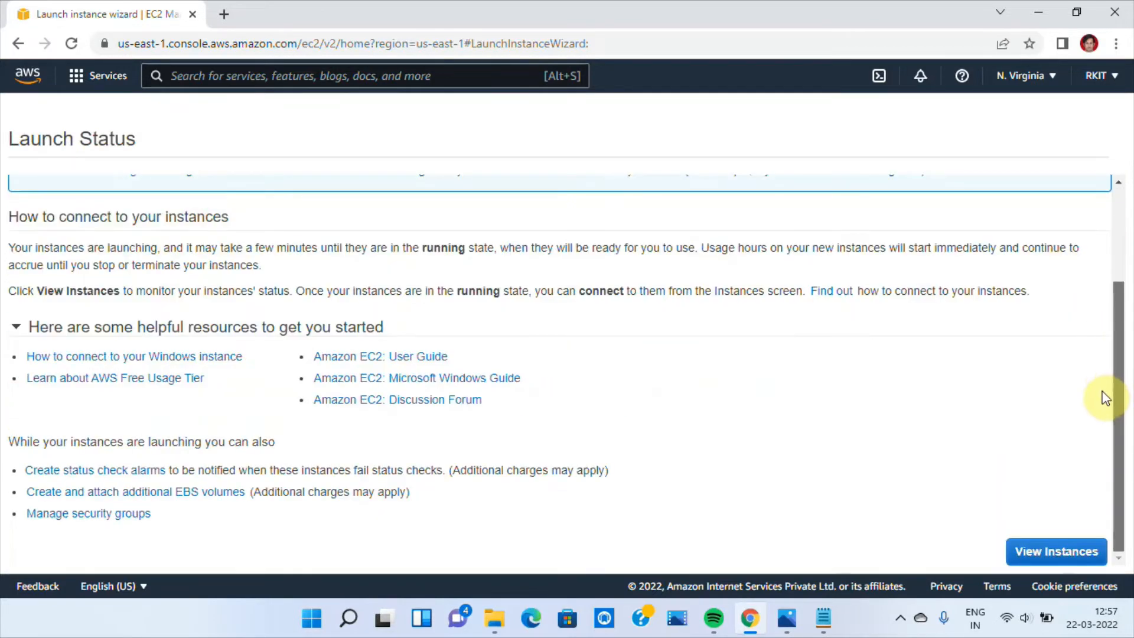
click(1049, 552)
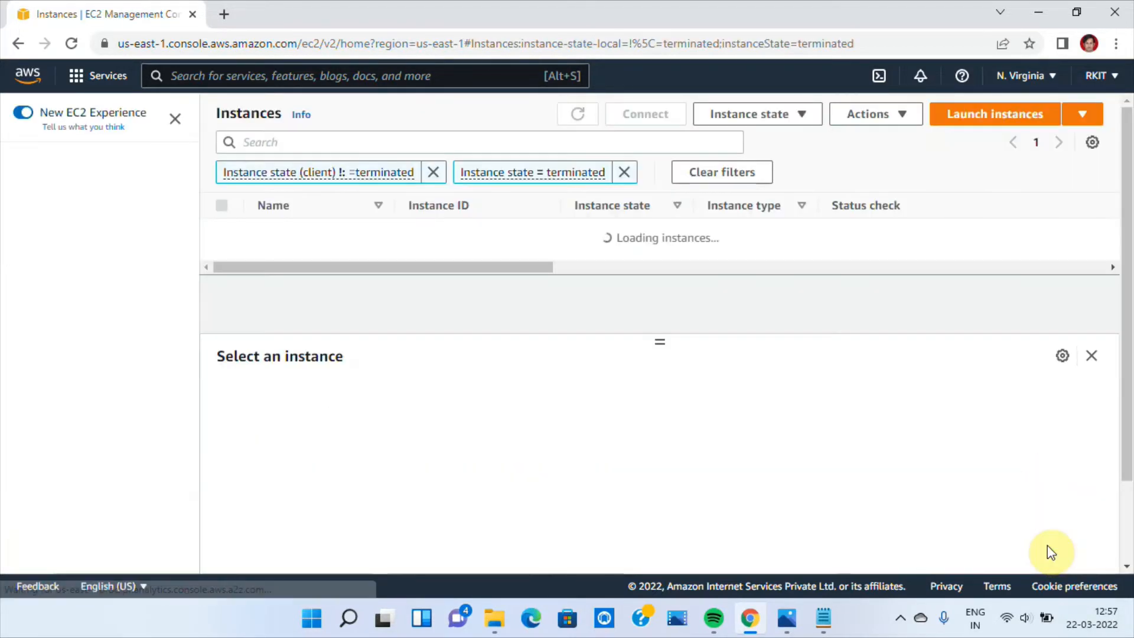
double_click(638, 234)
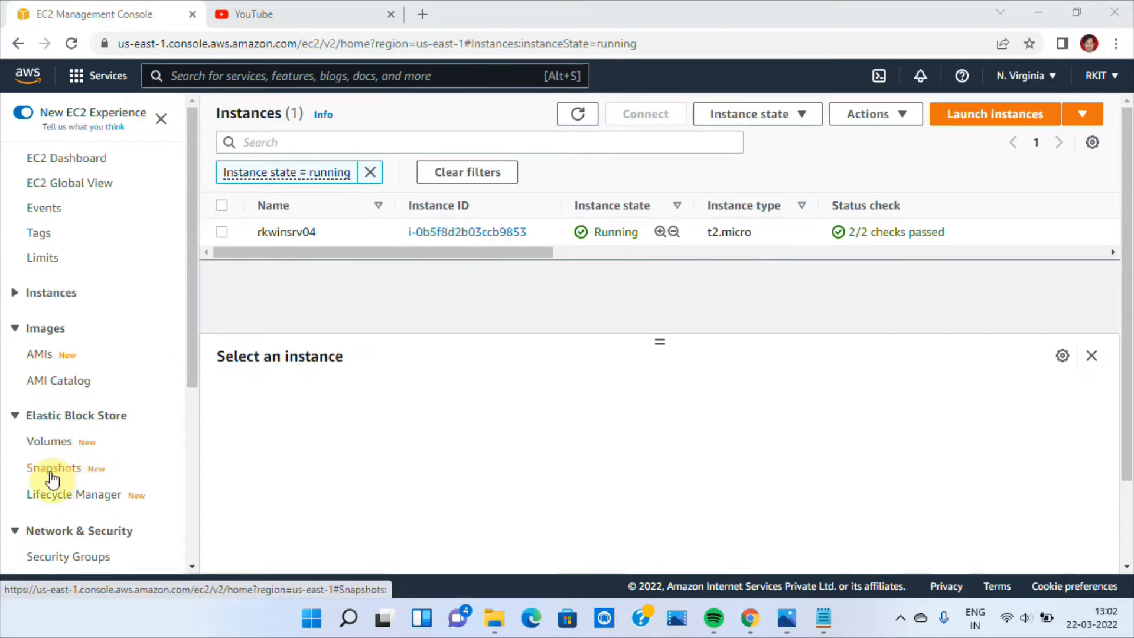
Open the list of EBS volumes and examine the rkwinsrv04 root volume alongside Restore From Snap1
click(50, 444)
click(288, 239)
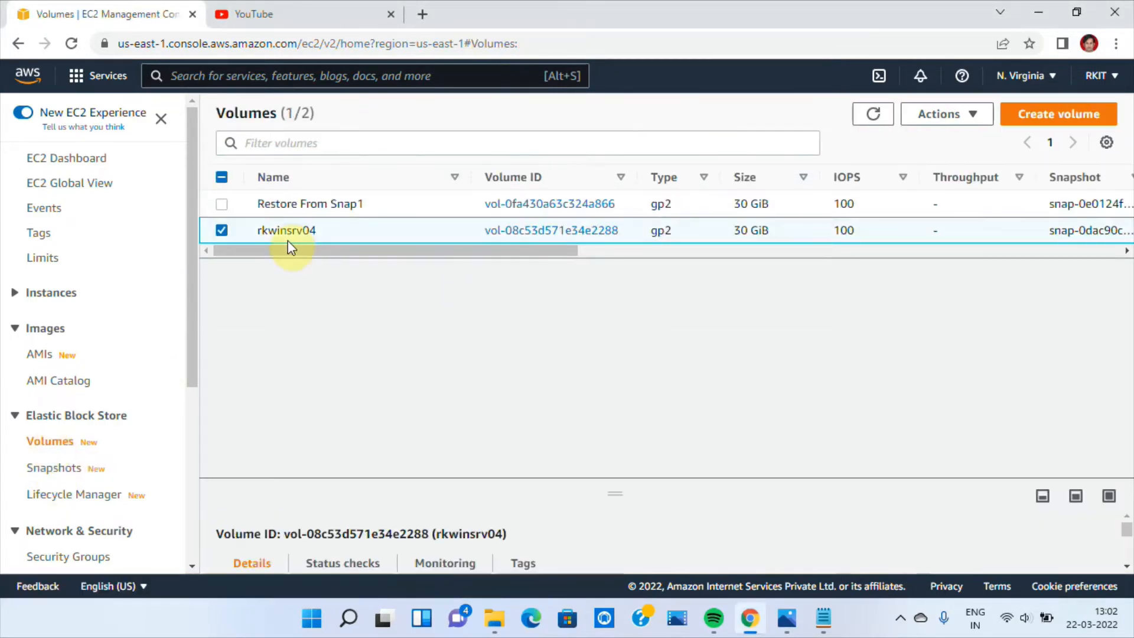
drag(330, 249, 258, 266)
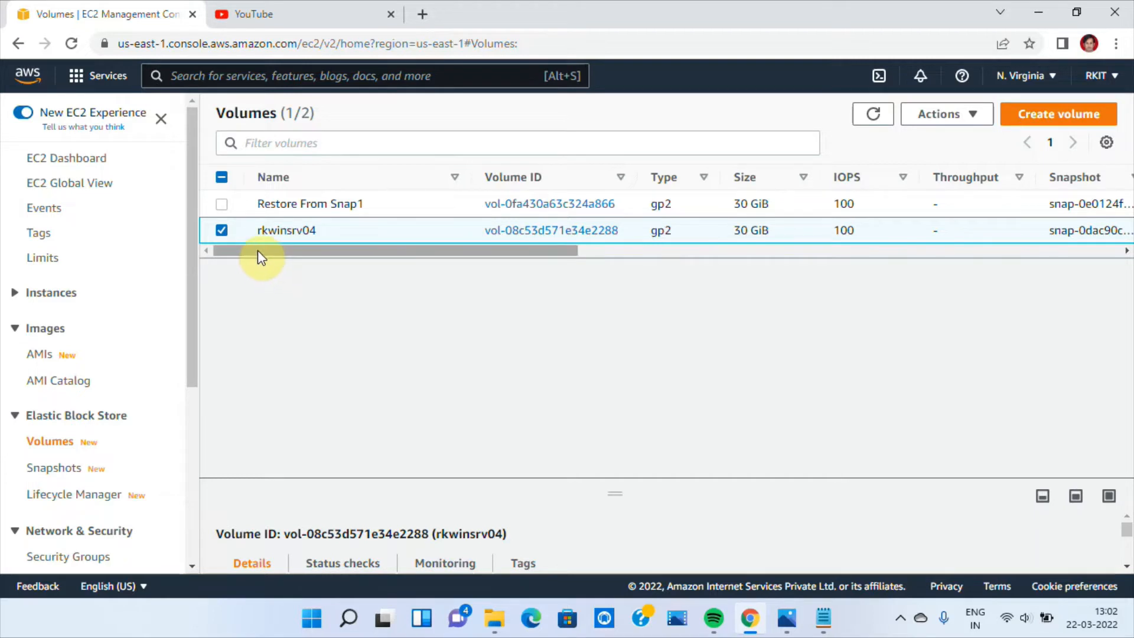
mouse_move(256, 251)
mouse_down()
mouse_move(587, 248)
mouse_move(334, 235)
mouse_move(561, 260)
mouse_move(640, 256)
mouse_move(246, 271)
mouse_up()
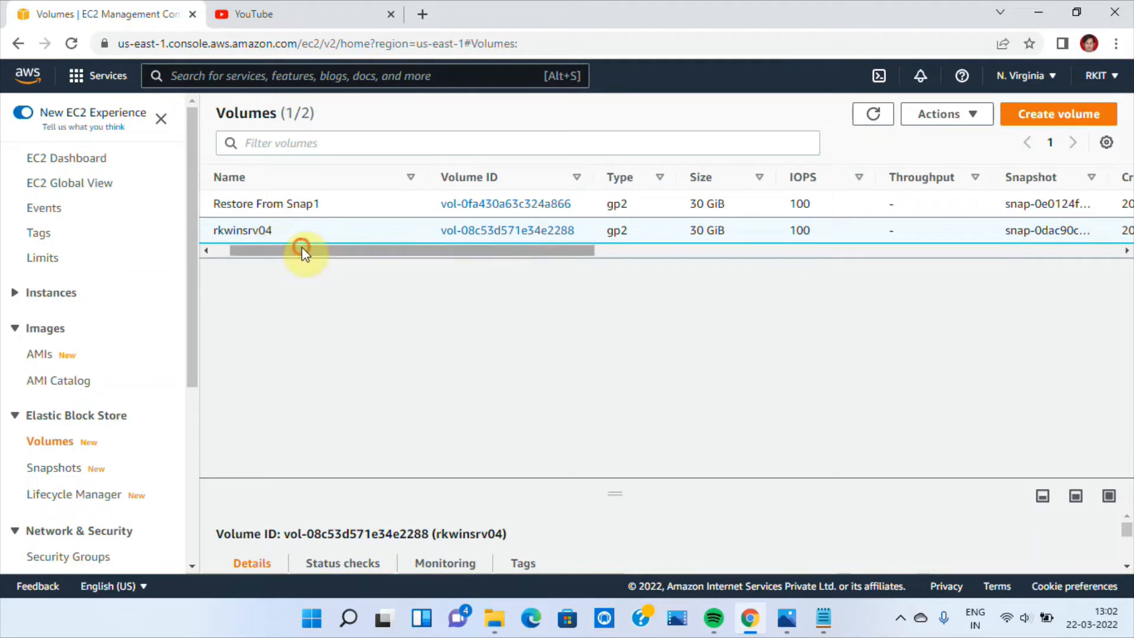
drag(301, 248, 250, 273)
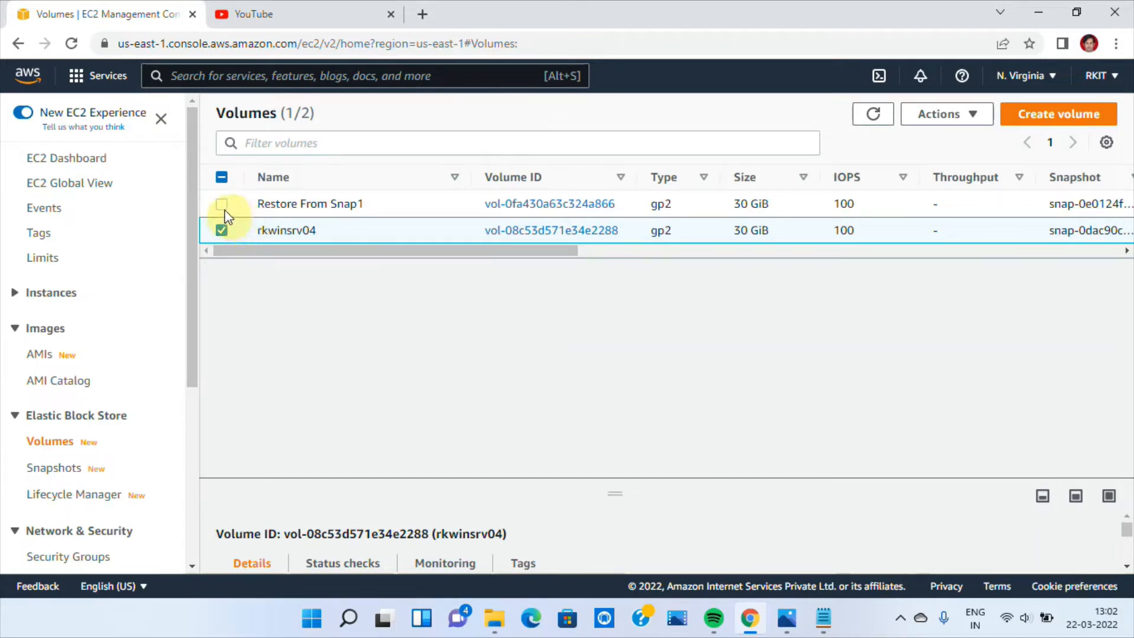
click(246, 238)
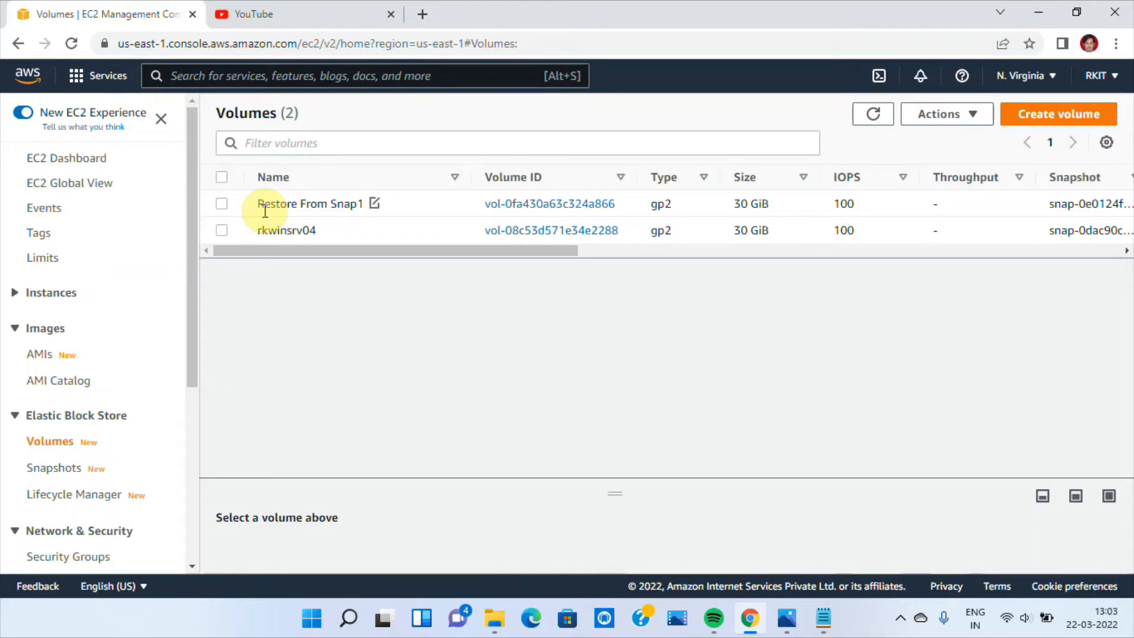
Start attaching the Restore From Snap1 volume and choose the running rkwinsrv04 instance as its target
click(220, 207)
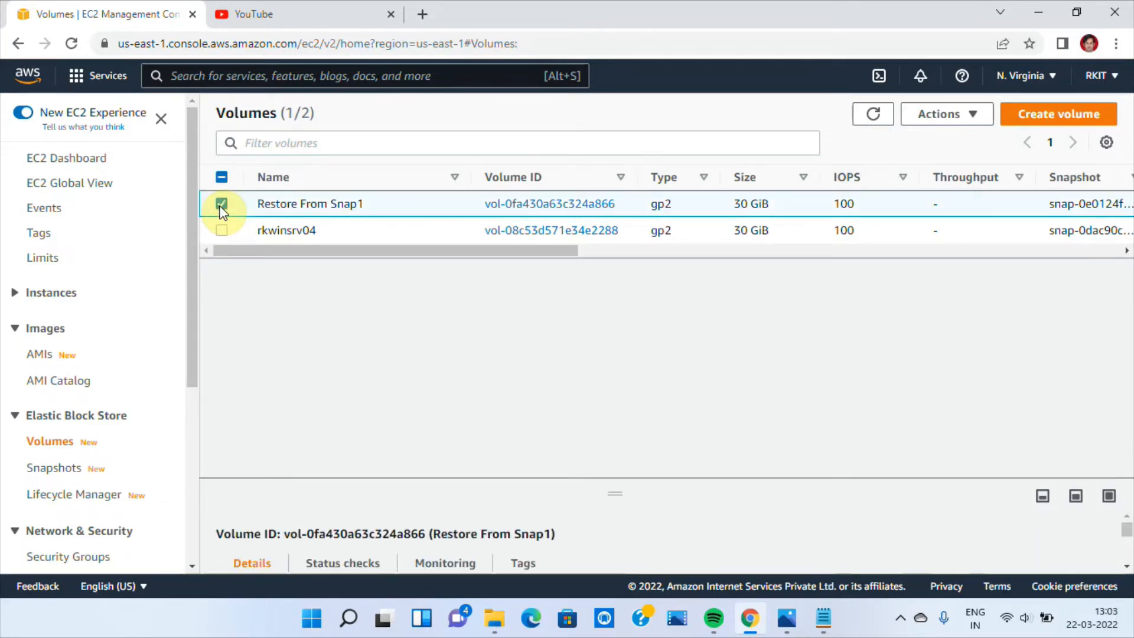
click(966, 113)
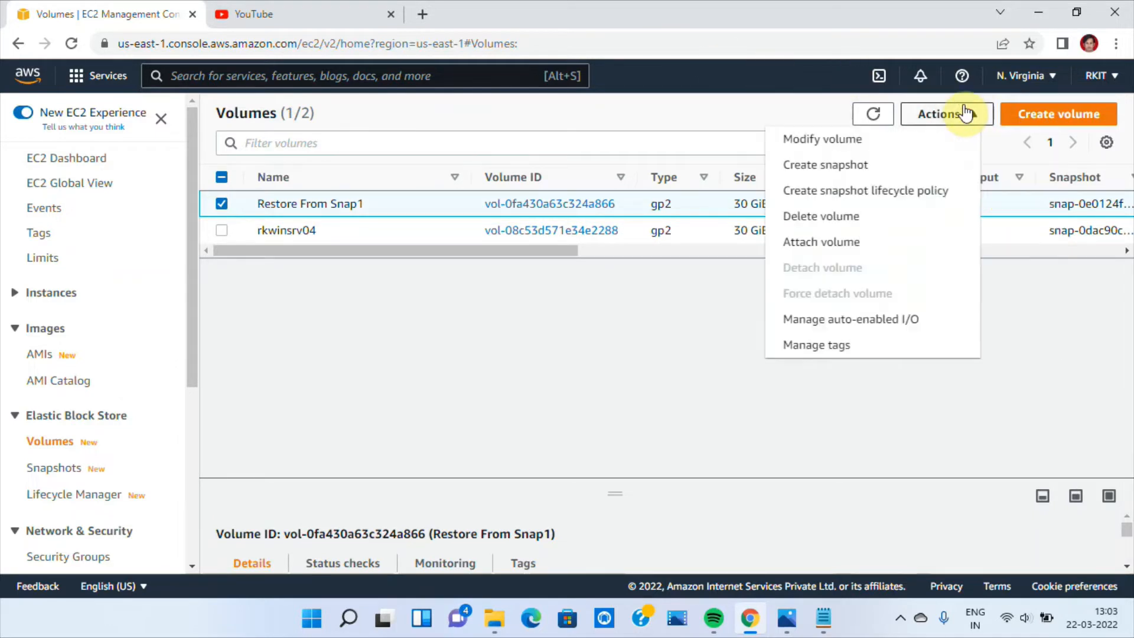
click(827, 251)
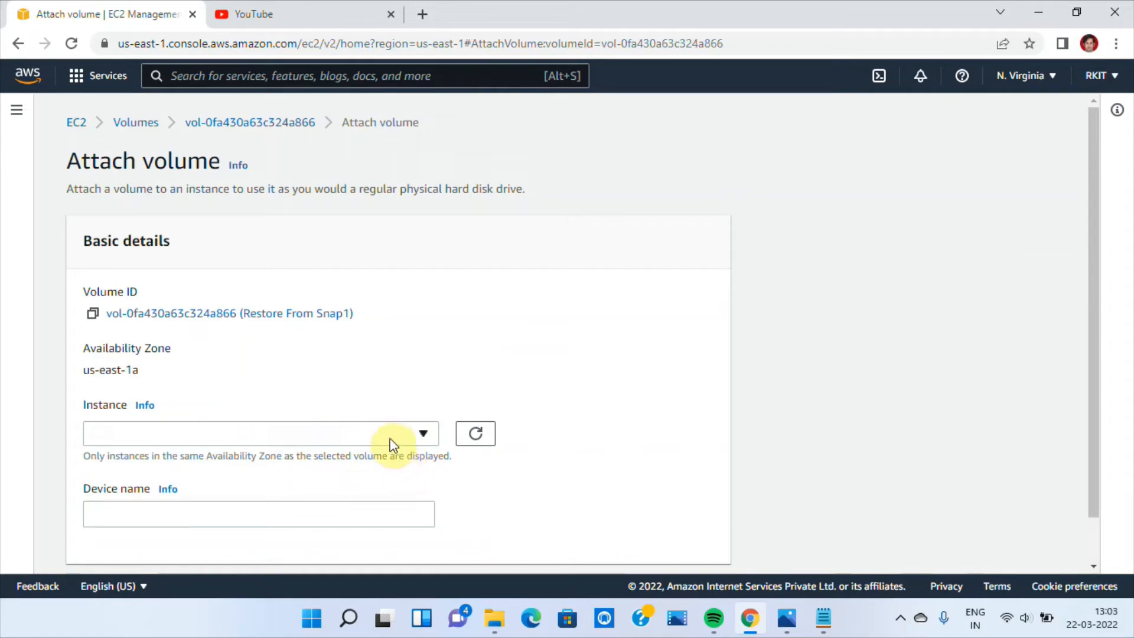
click(393, 445)
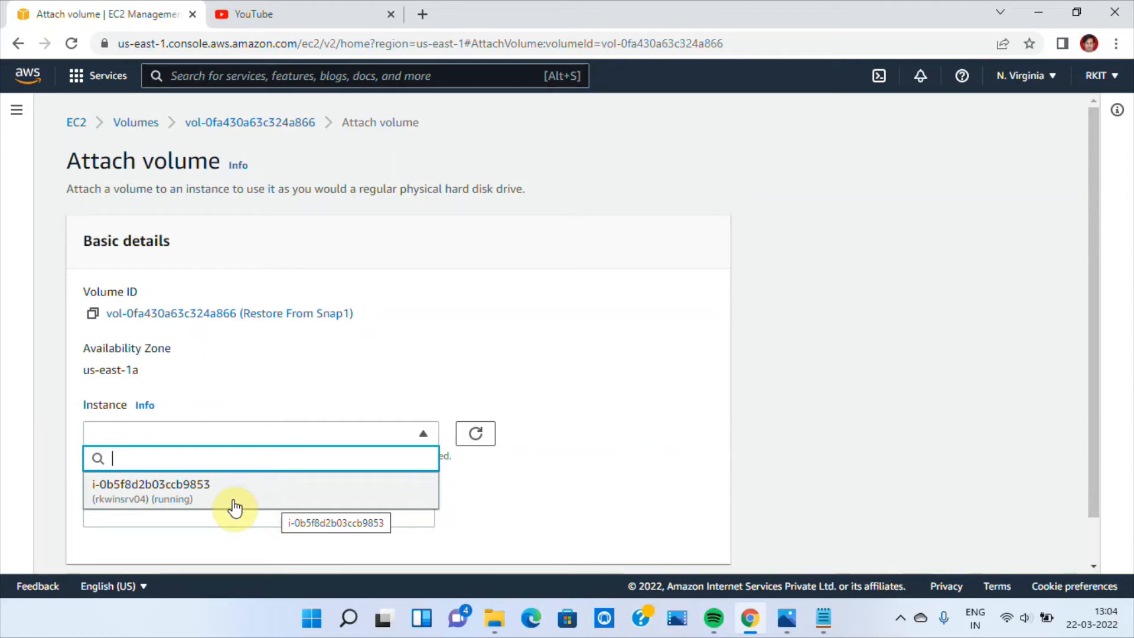
click(202, 495)
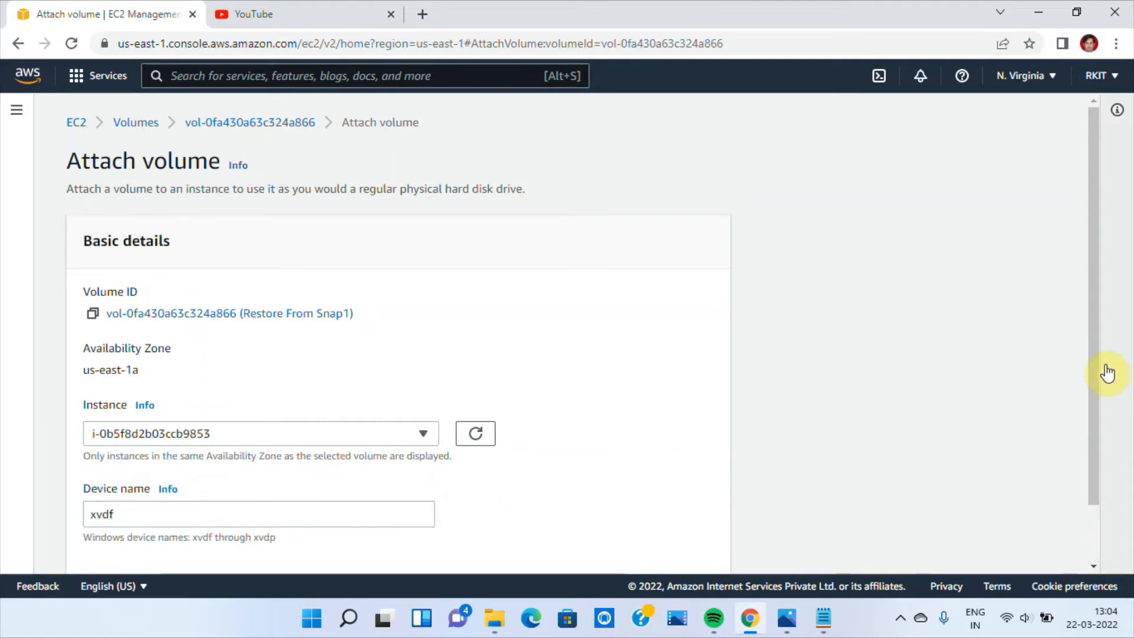
Attach the volume with the default device name xvdf and check the state of both volumes in the list
drag(1093, 337, 1091, 459)
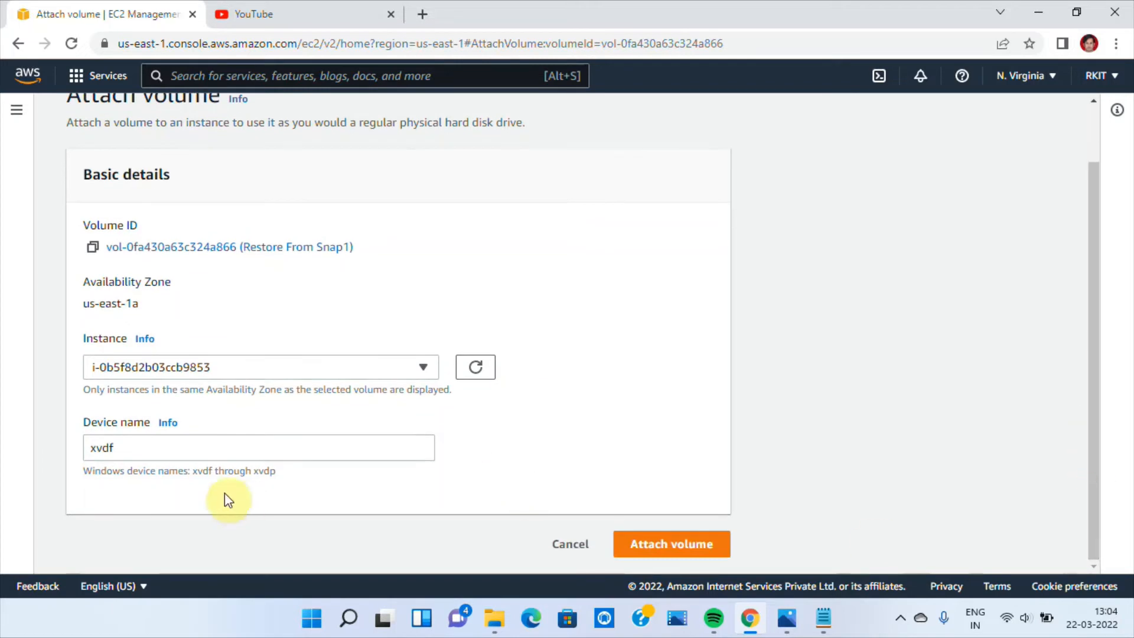
click(139, 443)
click(728, 398)
double_click(129, 453)
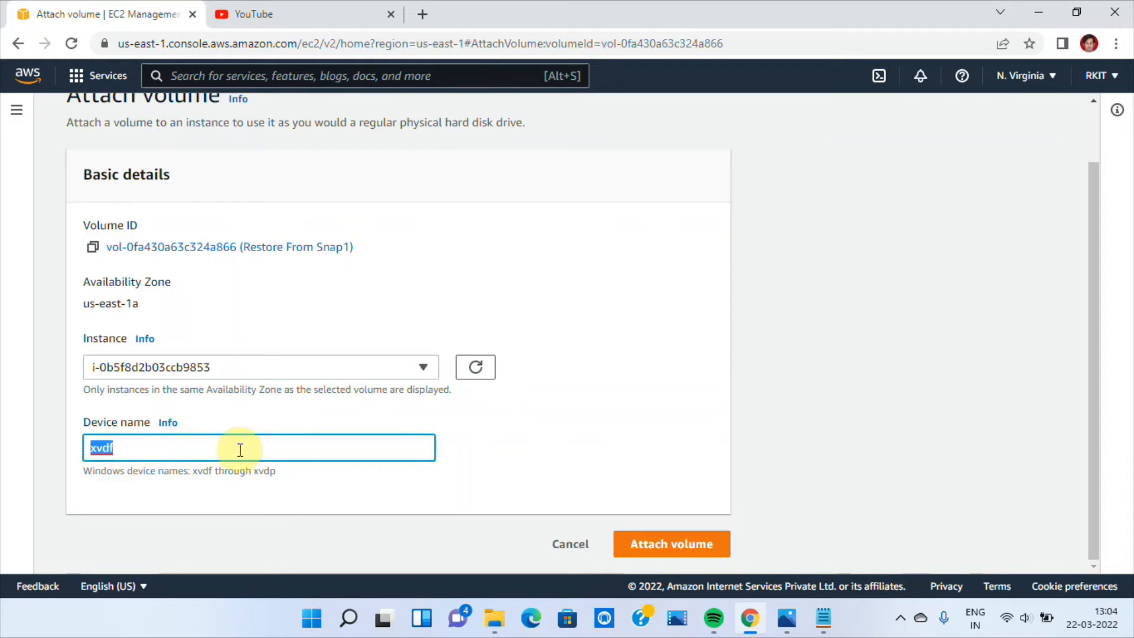
click(321, 422)
click(484, 427)
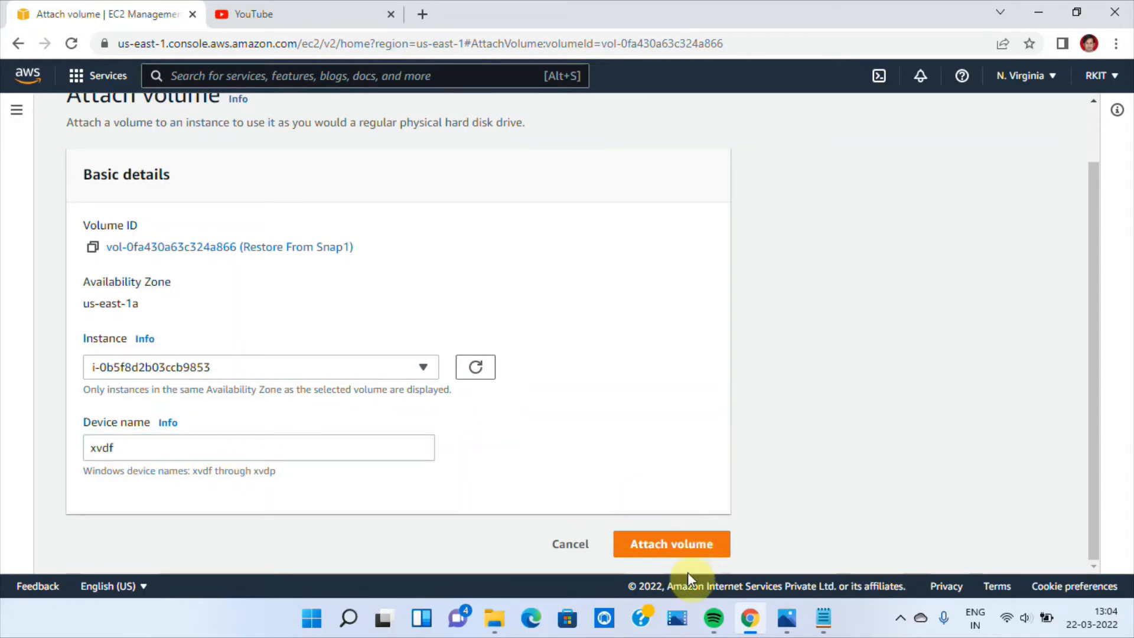
click(664, 552)
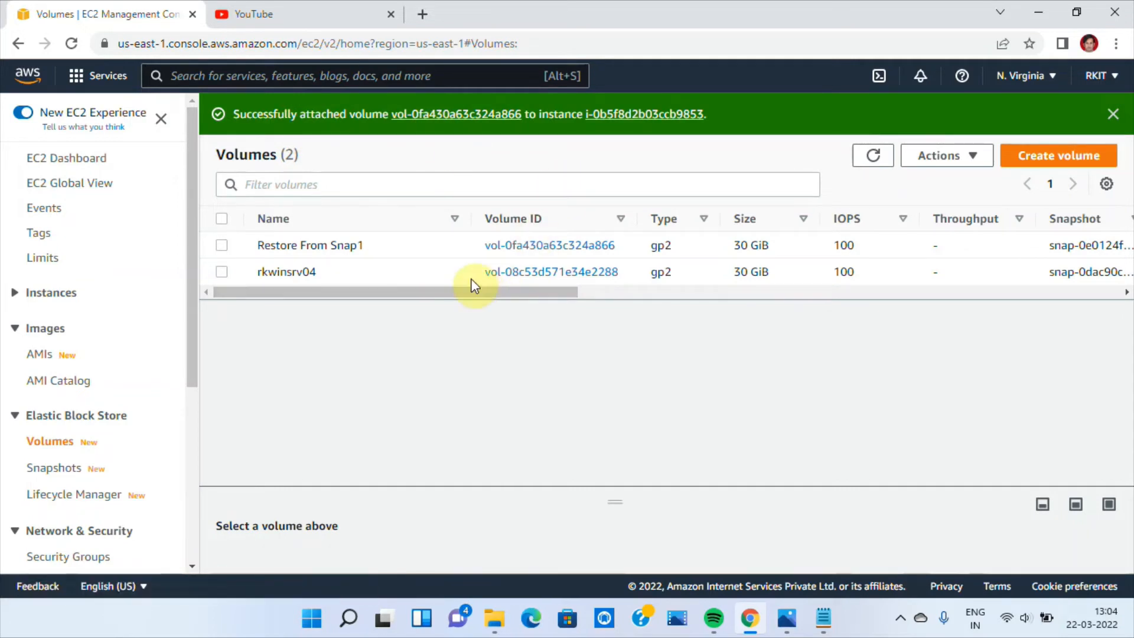
drag(466, 293, 715, 352)
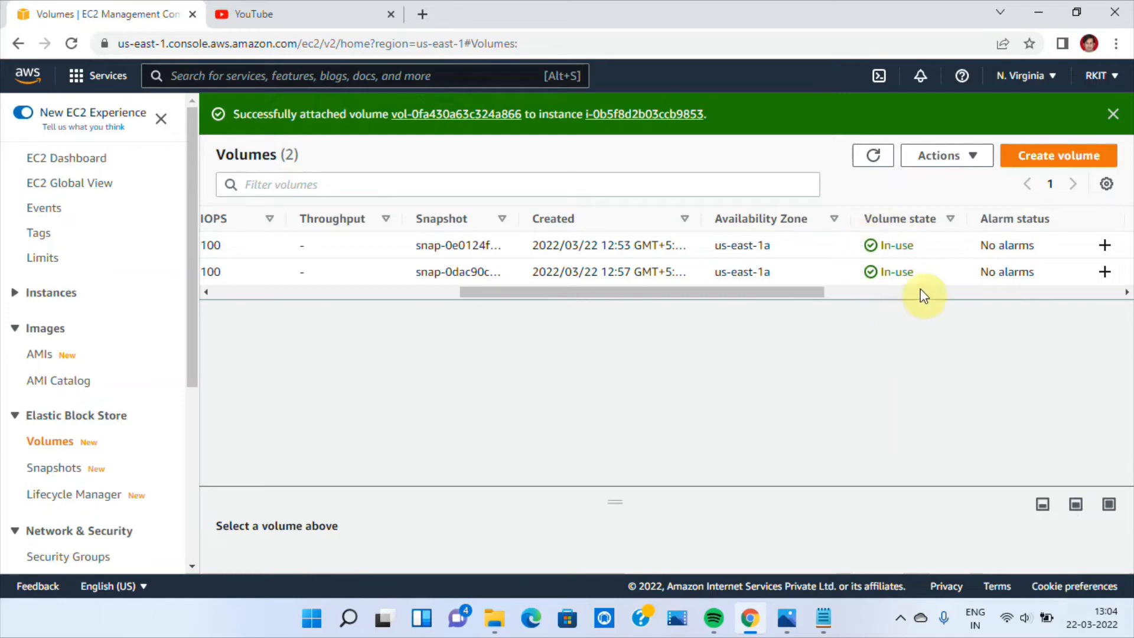
drag(784, 293, 378, 303)
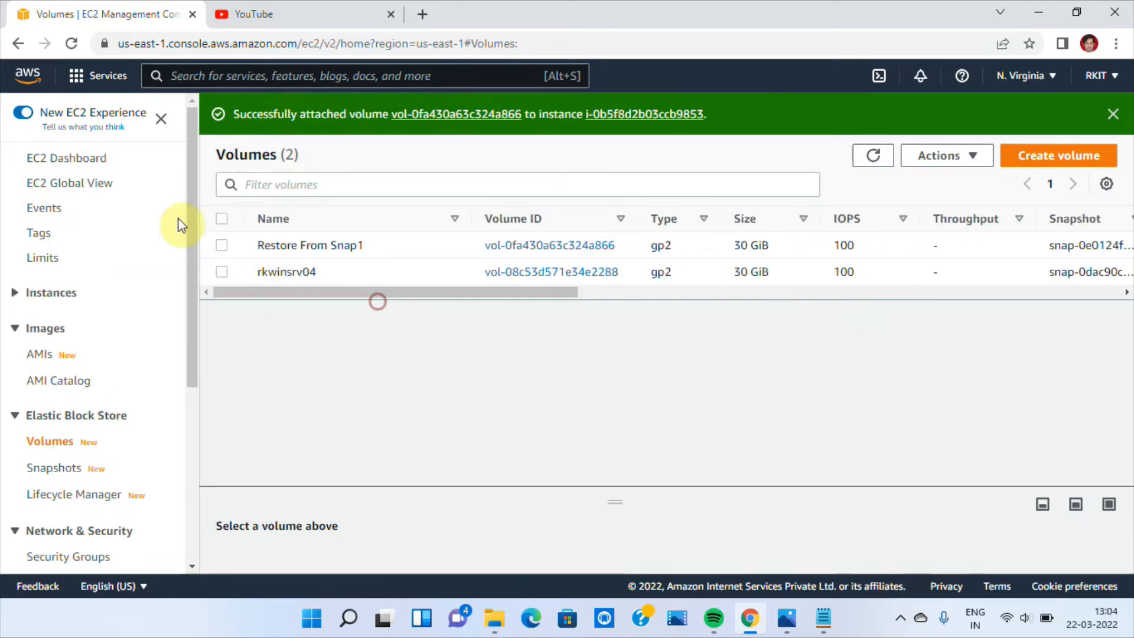
Open the running rkwinsrv04 instance's details and display its storage information with the block devices
click(72, 163)
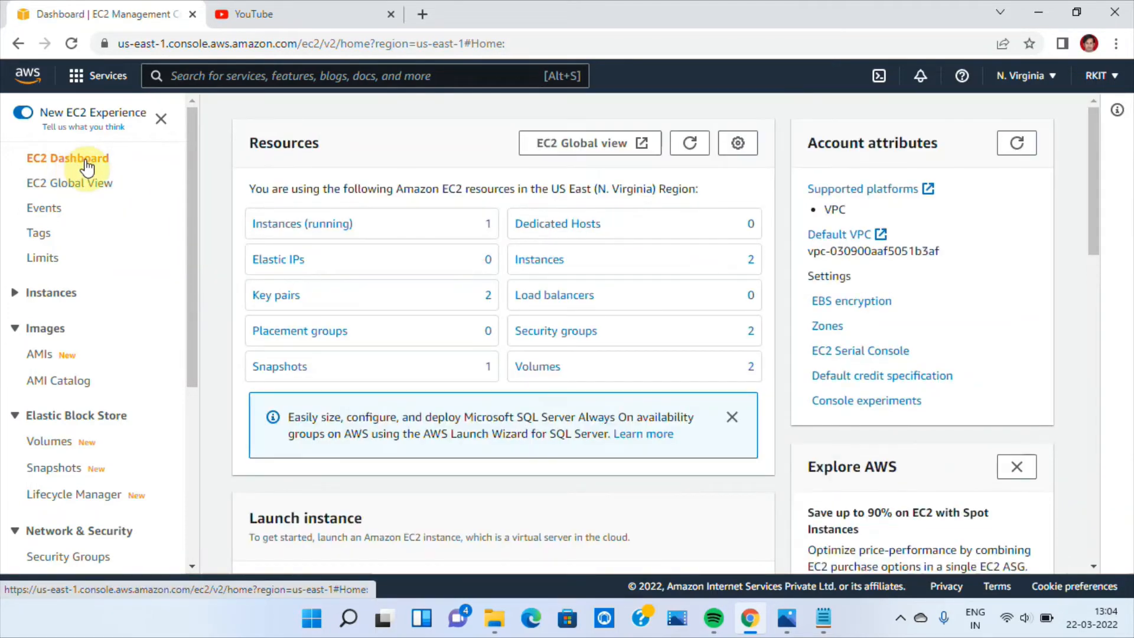
click(283, 234)
click(471, 234)
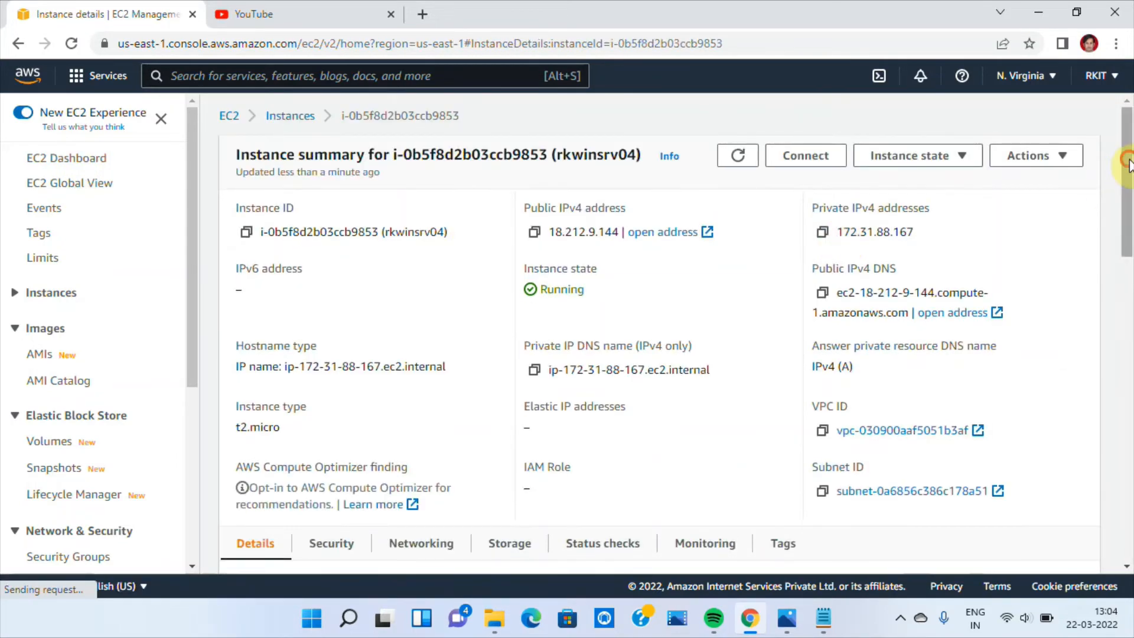
drag(1128, 163, 1129, 223)
scroll(678, 284, down, 1)
click(509, 311)
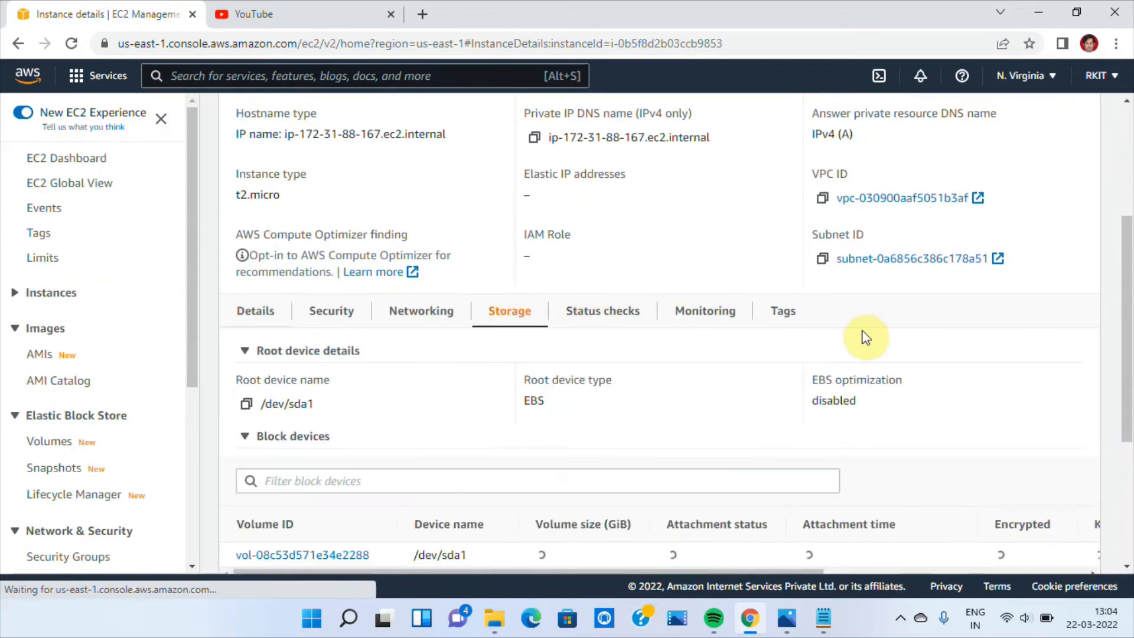
Refresh the rkwinsrv04 instance details, collapse the recent root volume replacement tasks and check the attached block devices
drag(1122, 260, 1125, 348)
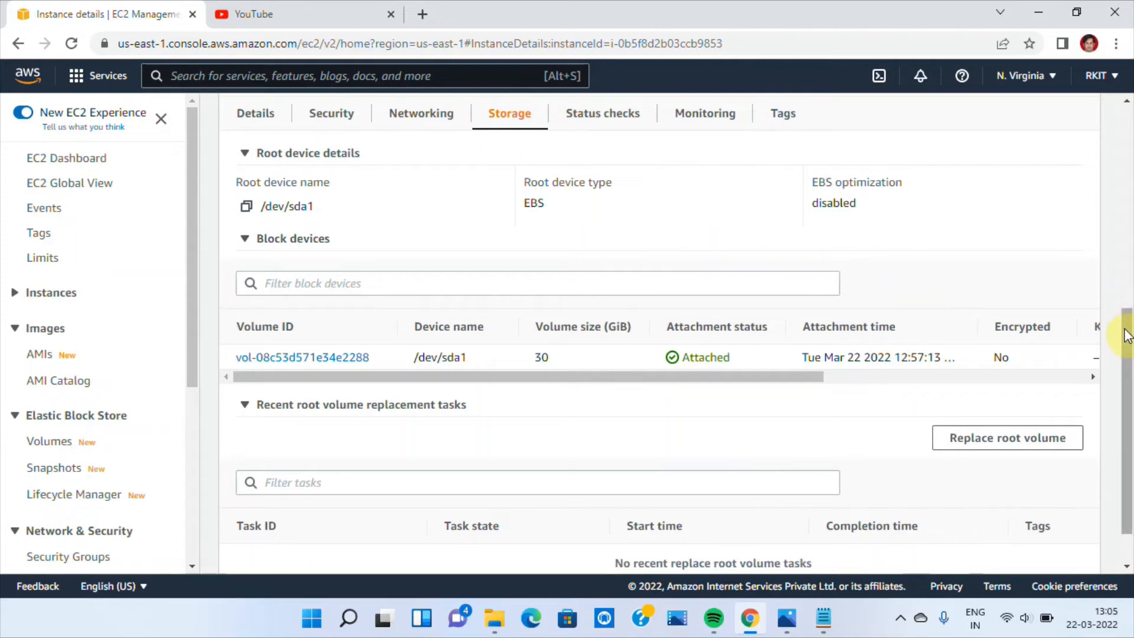
drag(1127, 331, 1100, 132)
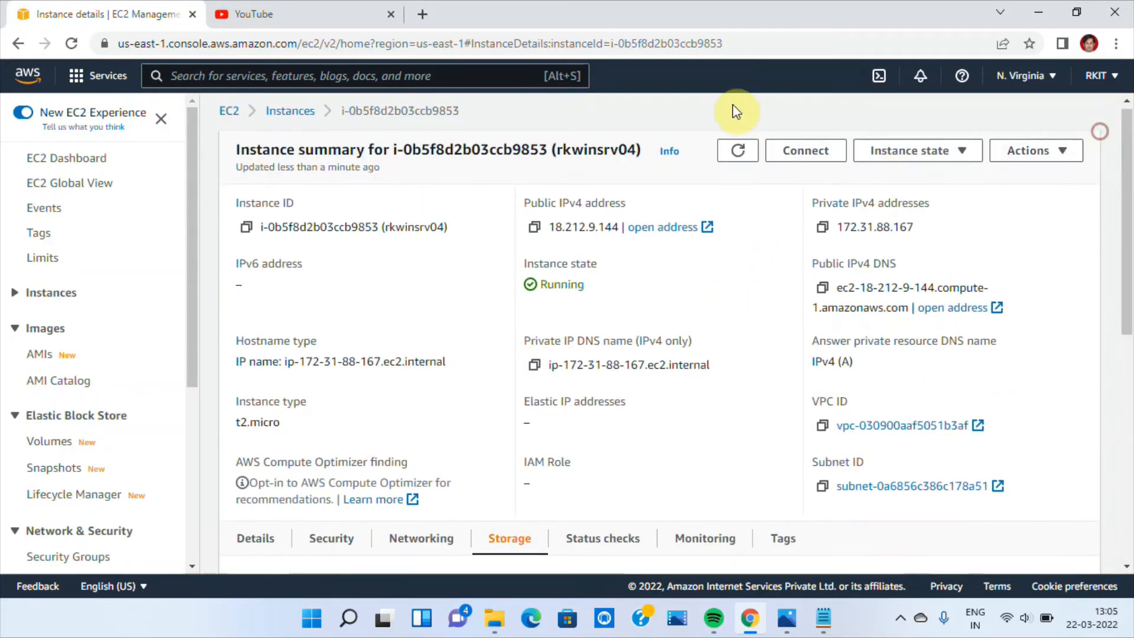
click(732, 152)
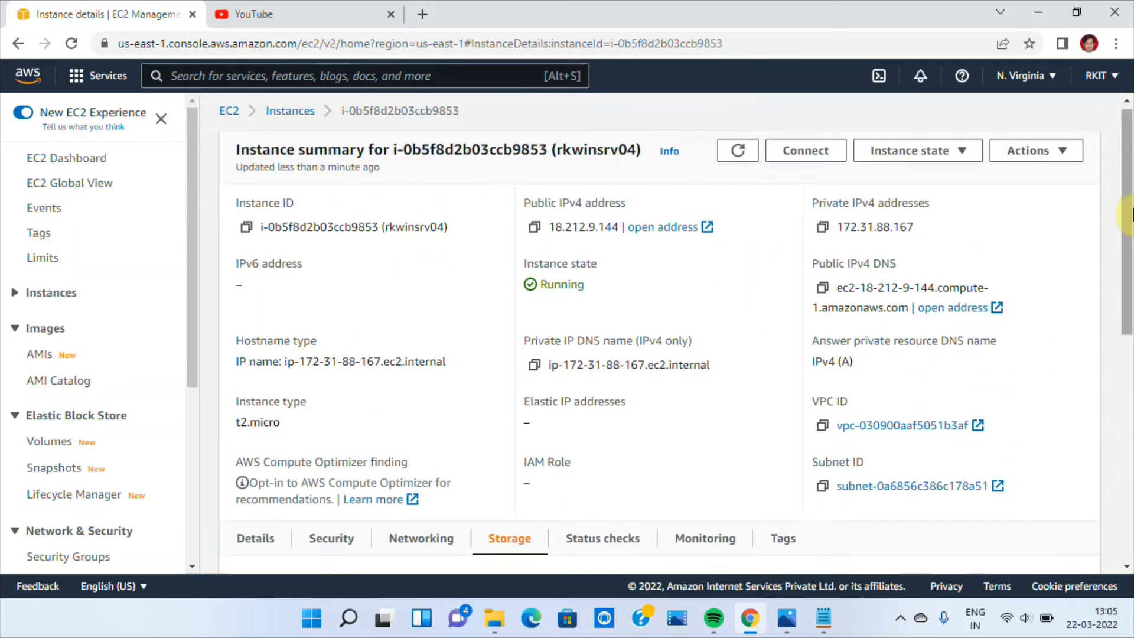
drag(1128, 213, 1128, 378)
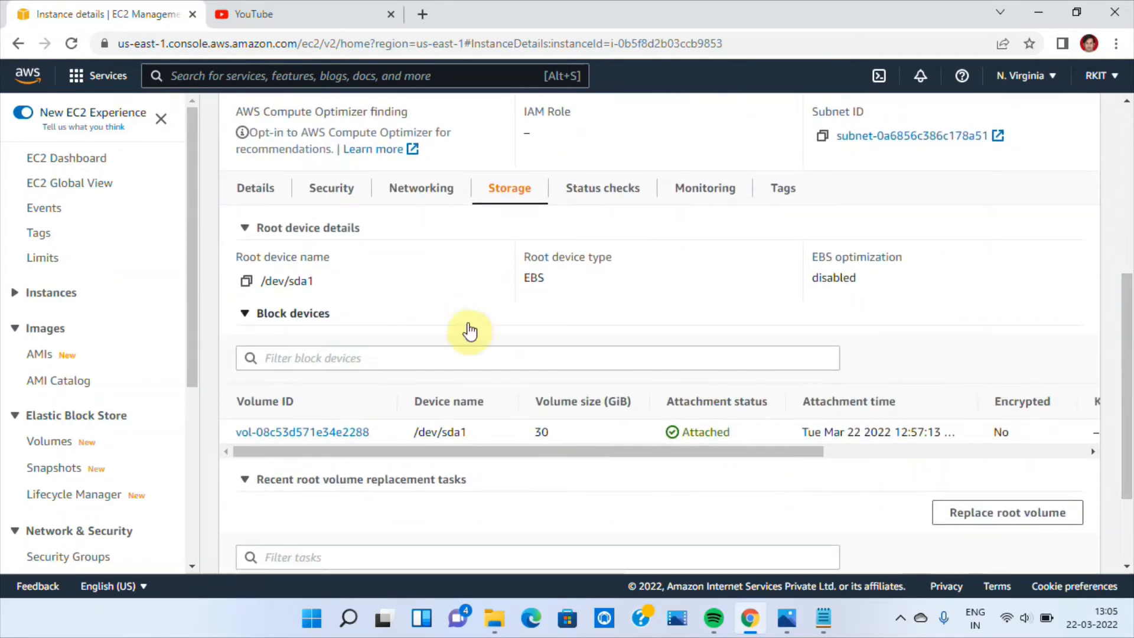
click(245, 312)
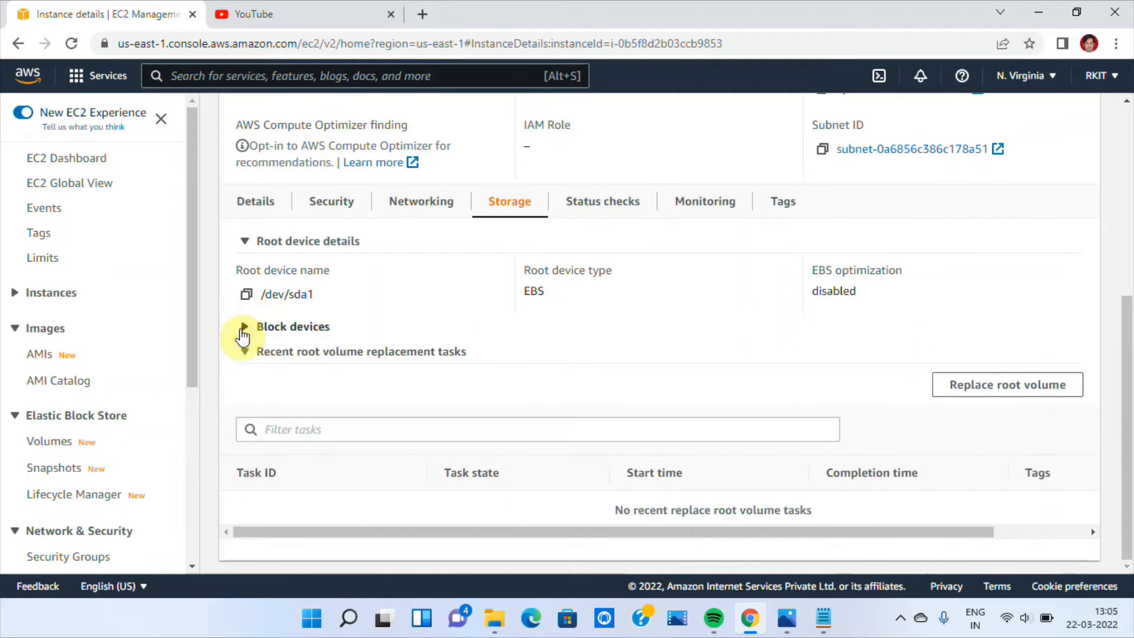
click(244, 324)
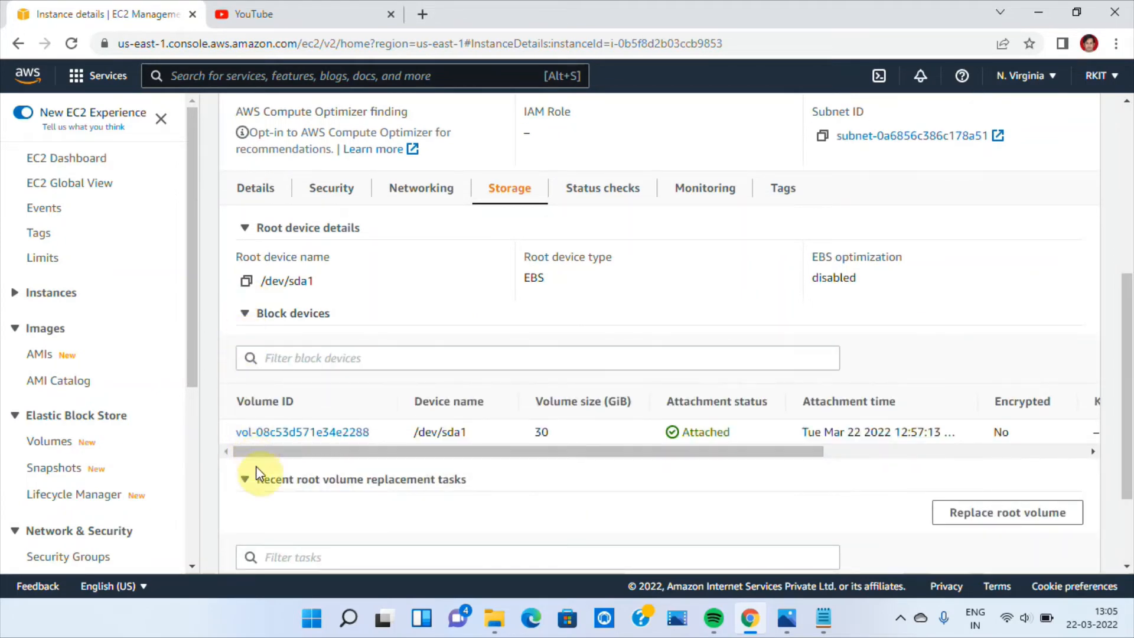
click(244, 480)
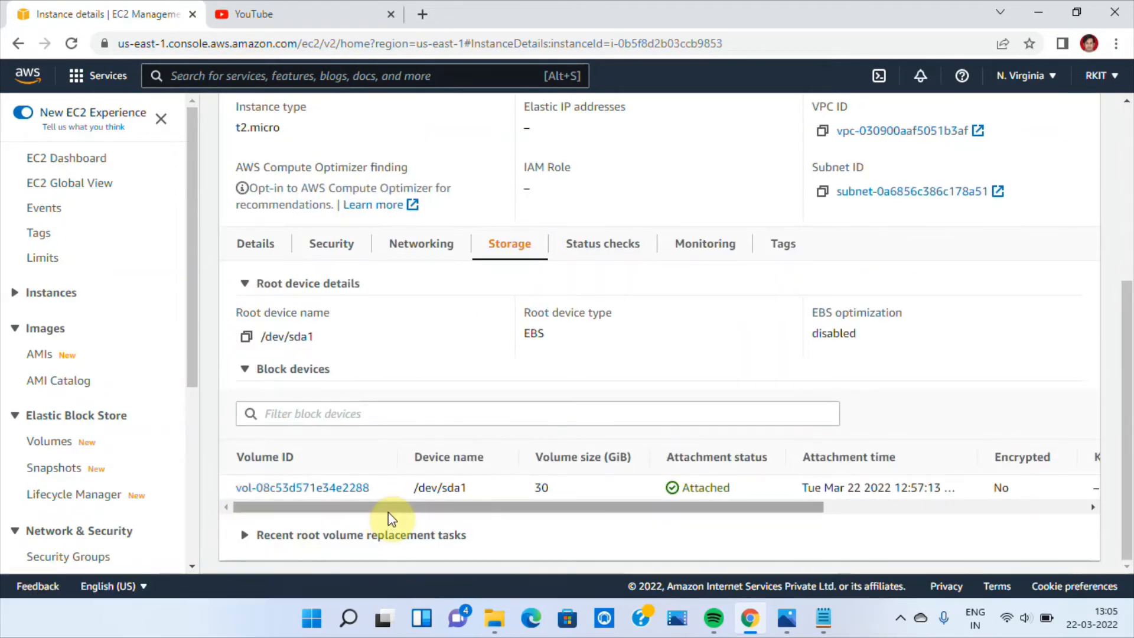
drag(388, 512, 352, 487)
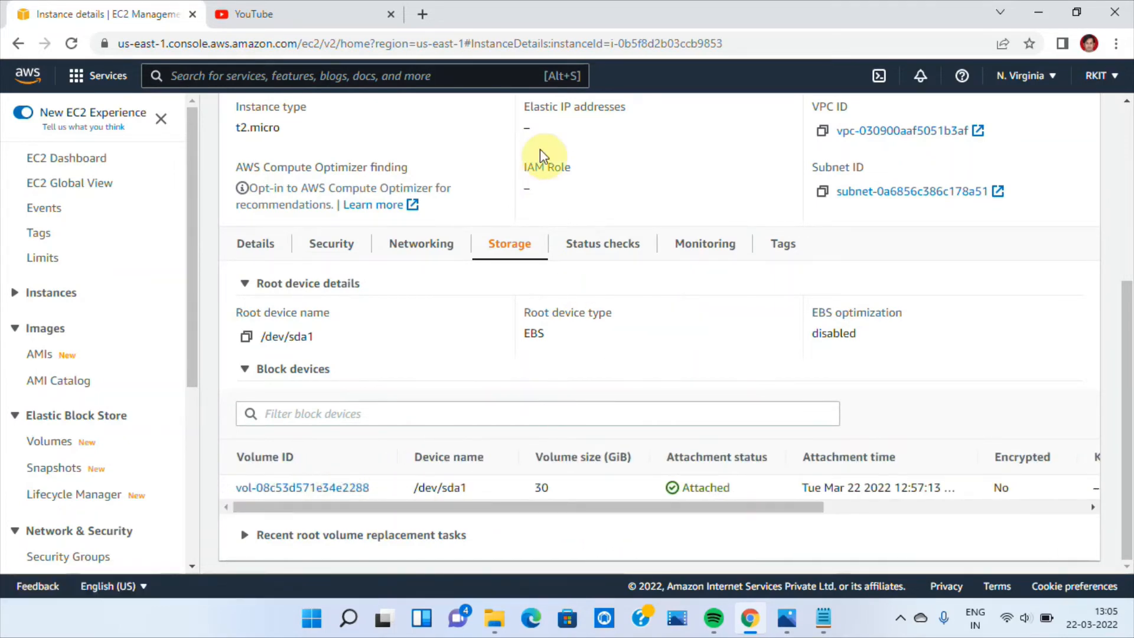
drag(1131, 356, 1122, 260)
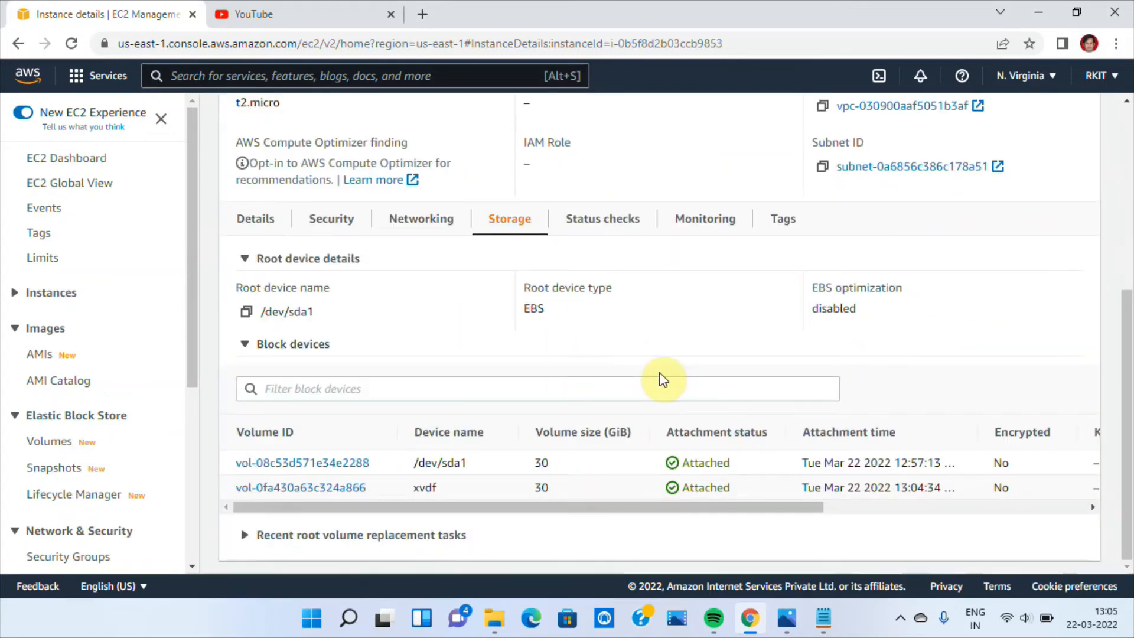
Examine the block device list, comparing the device names of the restored volume and the root volume
drag(561, 509, 422, 492)
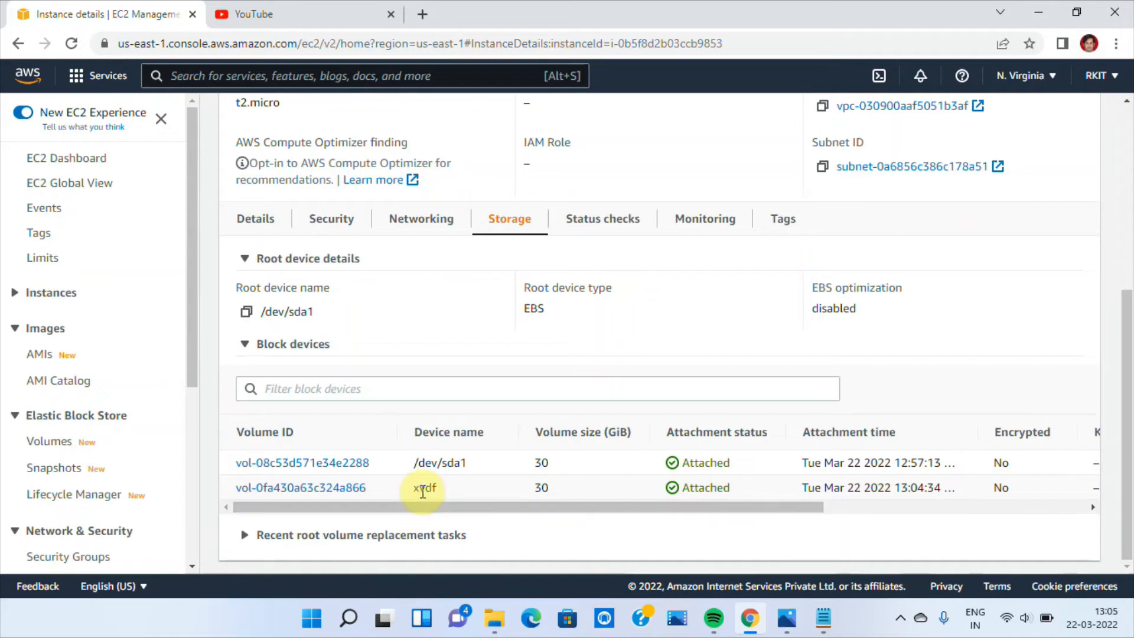
double_click(419, 489)
triple_click(466, 460)
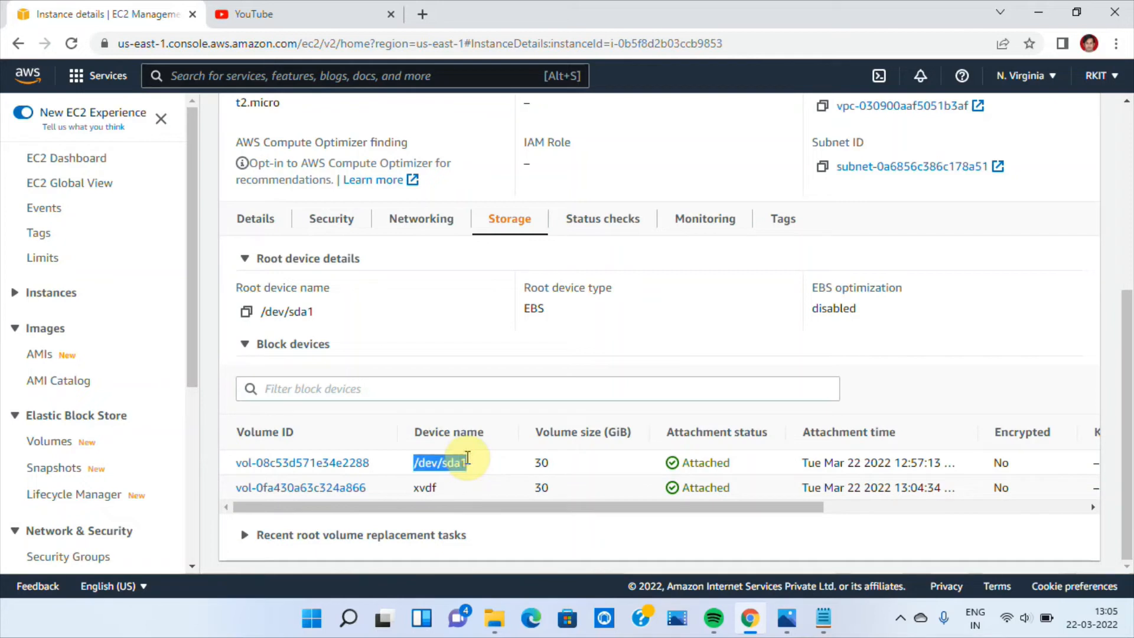
click(467, 458)
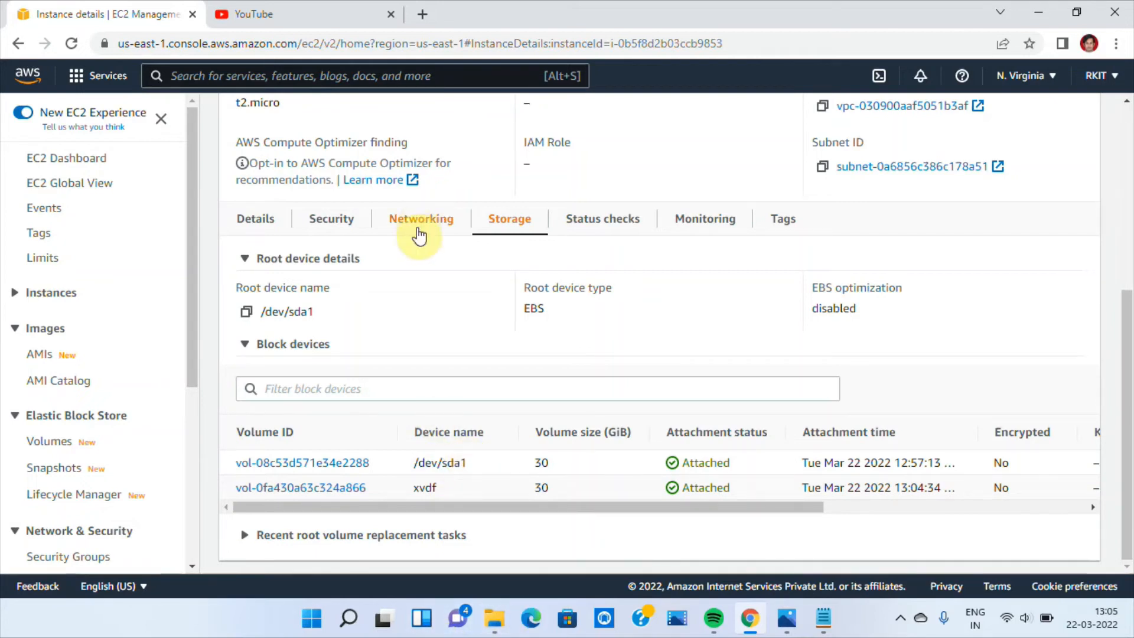
Return to the list of running instances, select rkwinsrv04 and open its connection options
drag(1124, 329, 1090, 90)
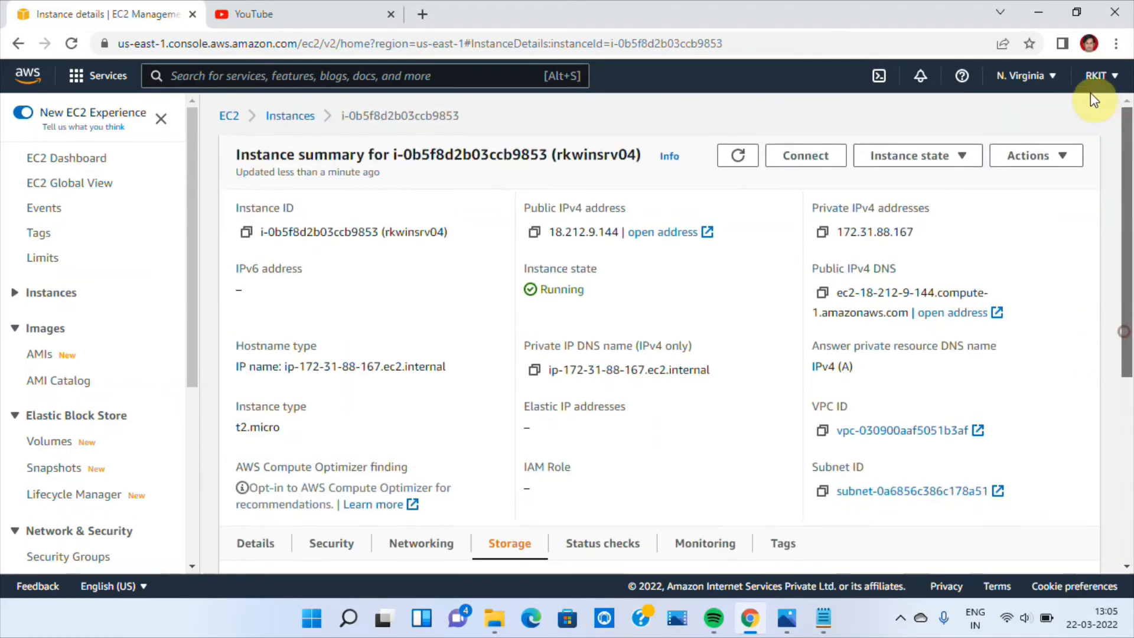
click(291, 116)
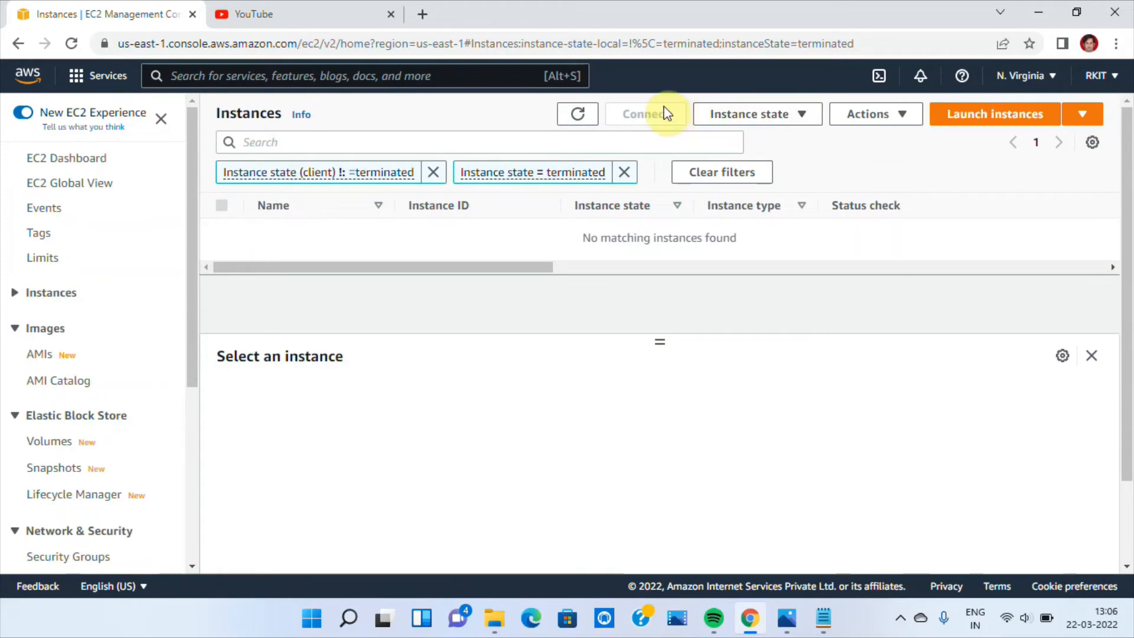
click(76, 161)
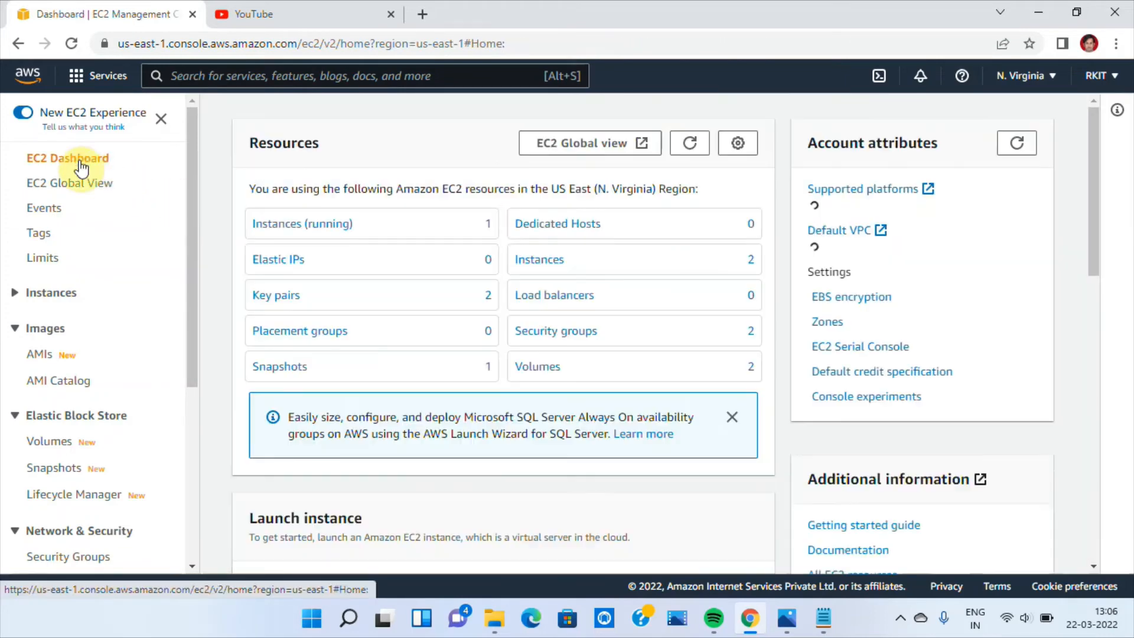
click(279, 228)
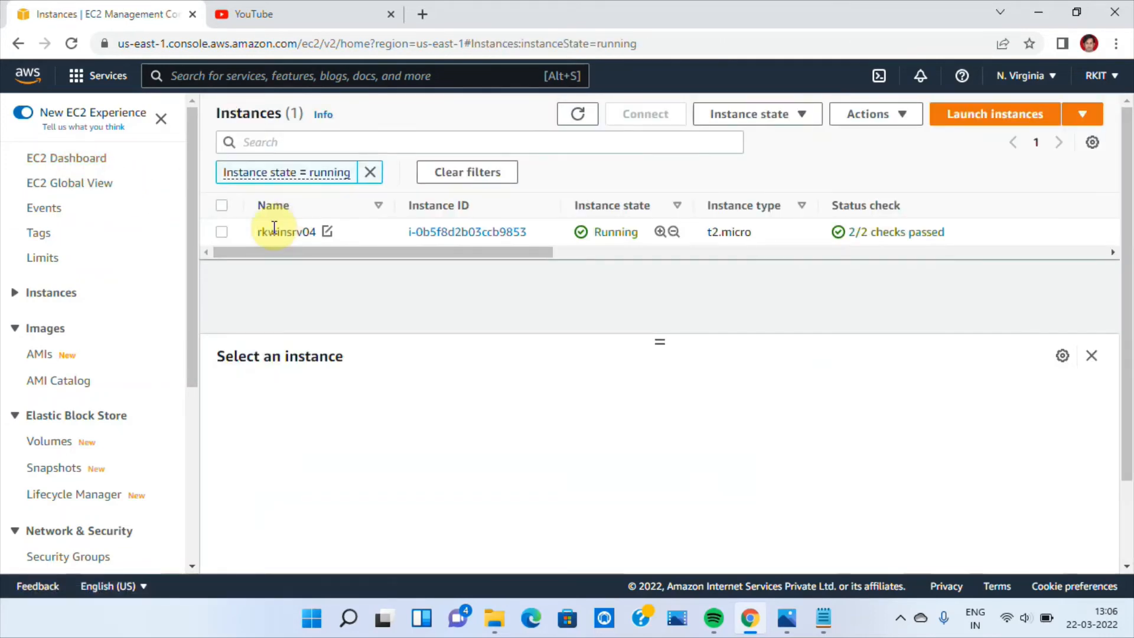
click(222, 232)
click(642, 114)
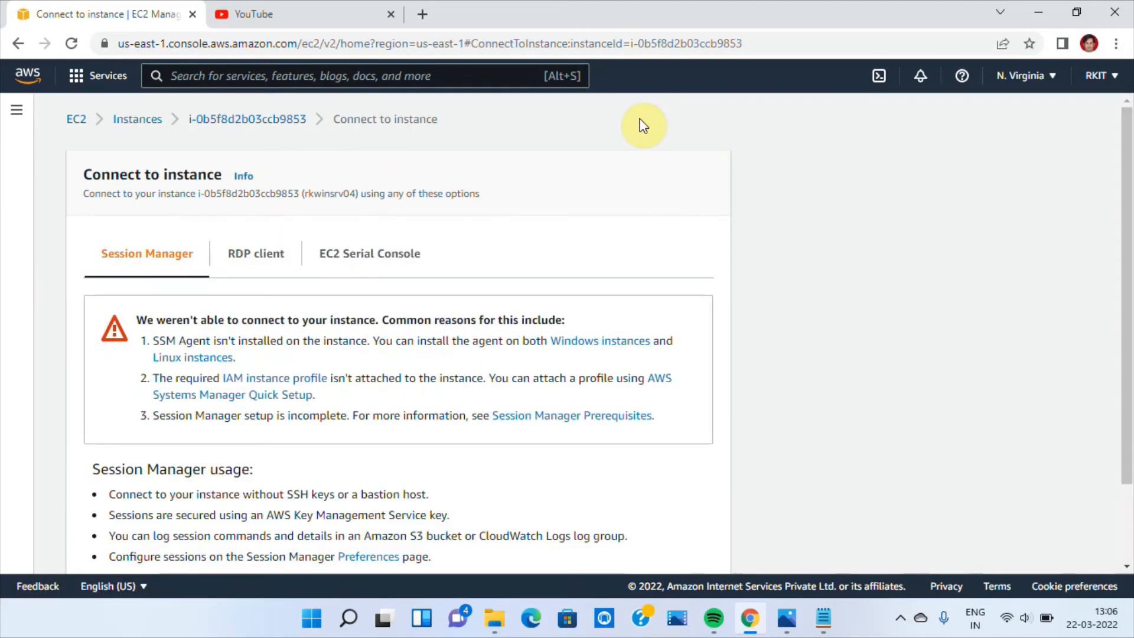
Choose the RDP client connection, download the remote desktop file and launch rkwinsrv04.rdp
click(242, 254)
click(244, 363)
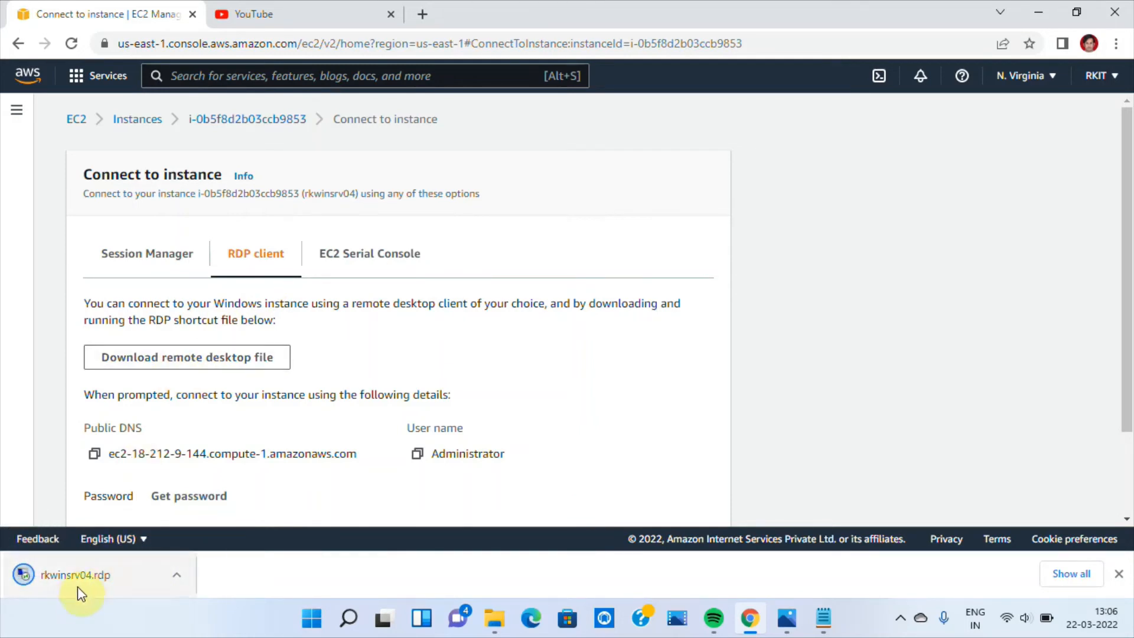
click(72, 585)
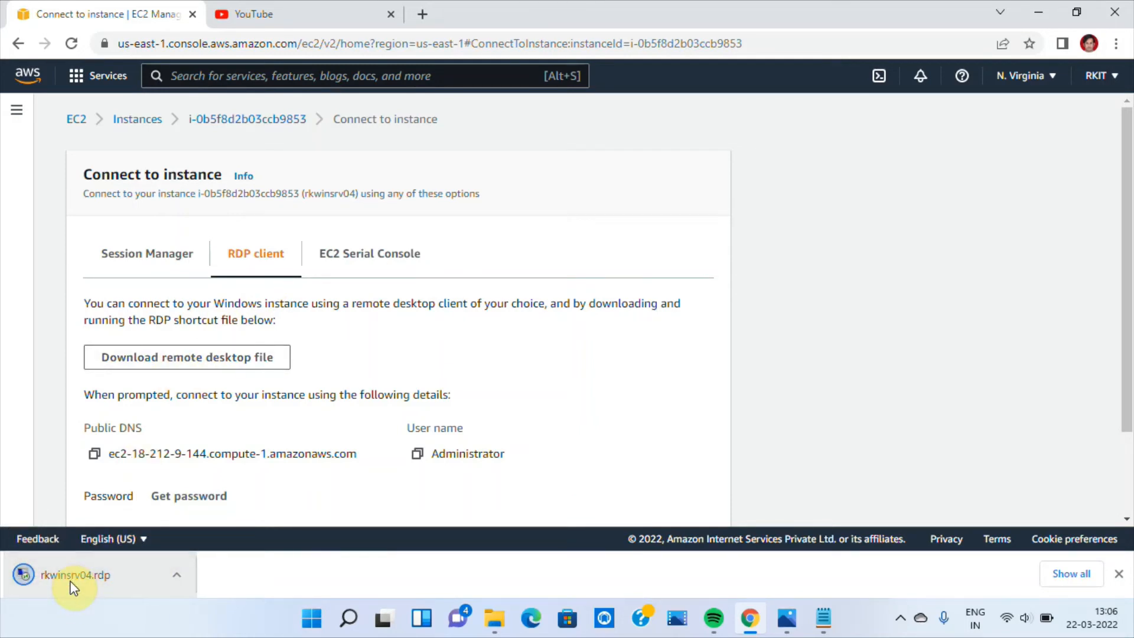
Load the key pair file rkkeypair.pem from Downloads and decrypt the instance's Windows administrator password
click(183, 498)
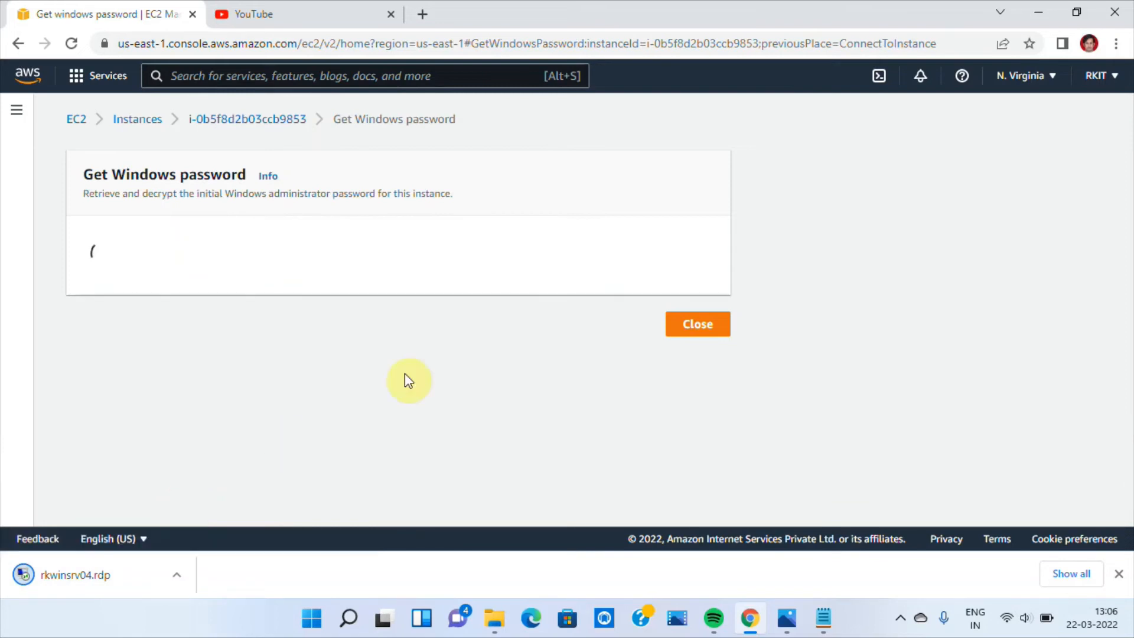
click(136, 384)
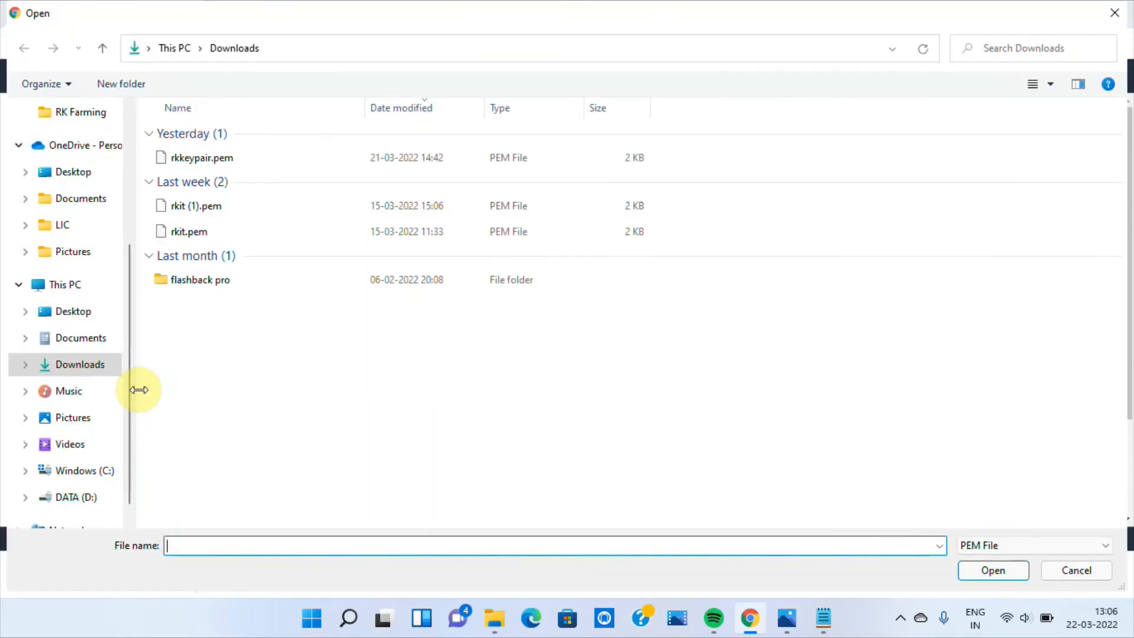
click(204, 157)
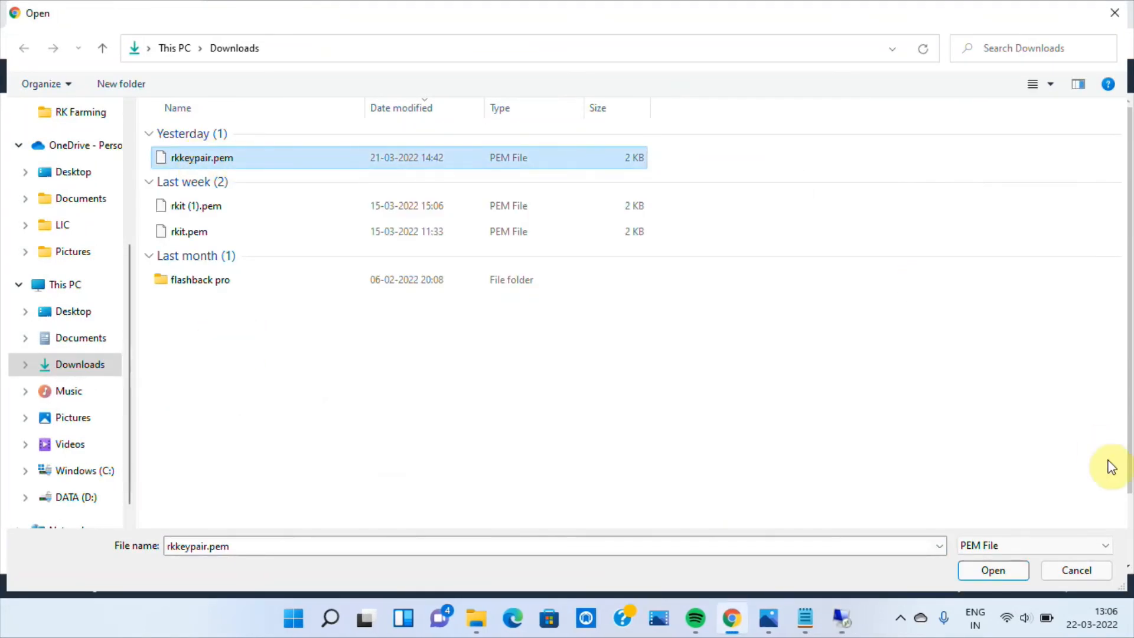
click(993, 570)
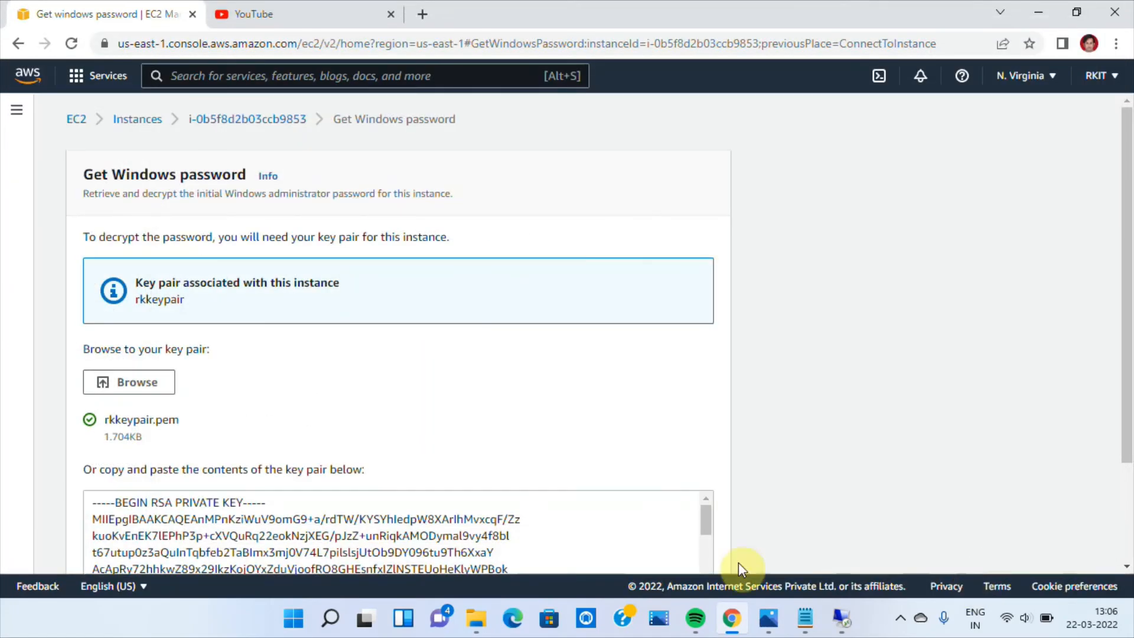
scroll(1117, 302, down, 3)
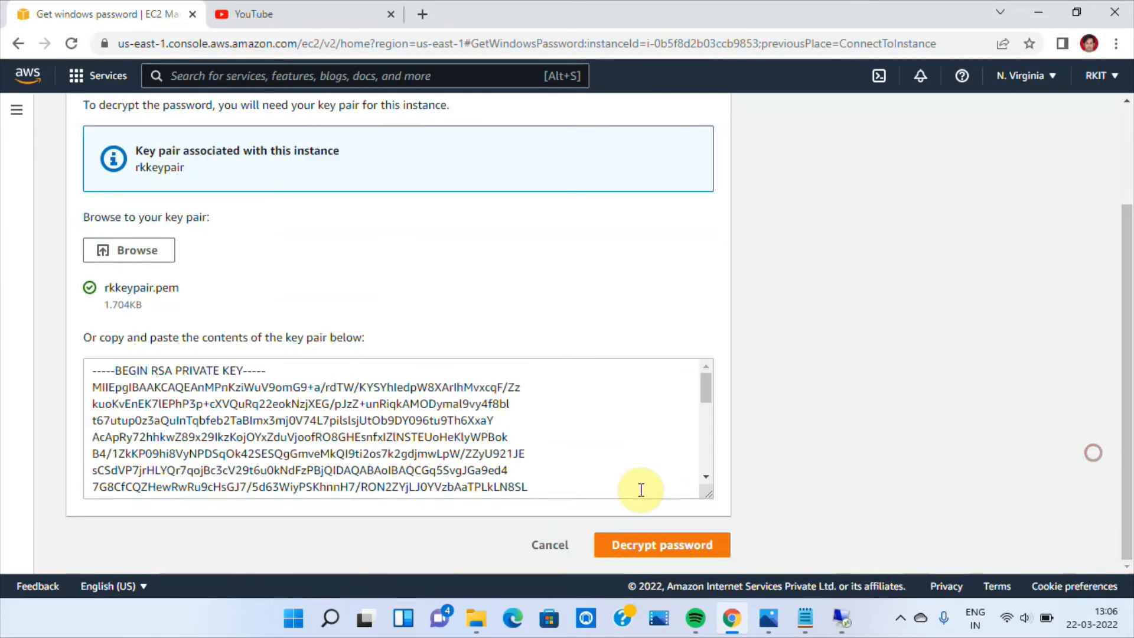
click(649, 546)
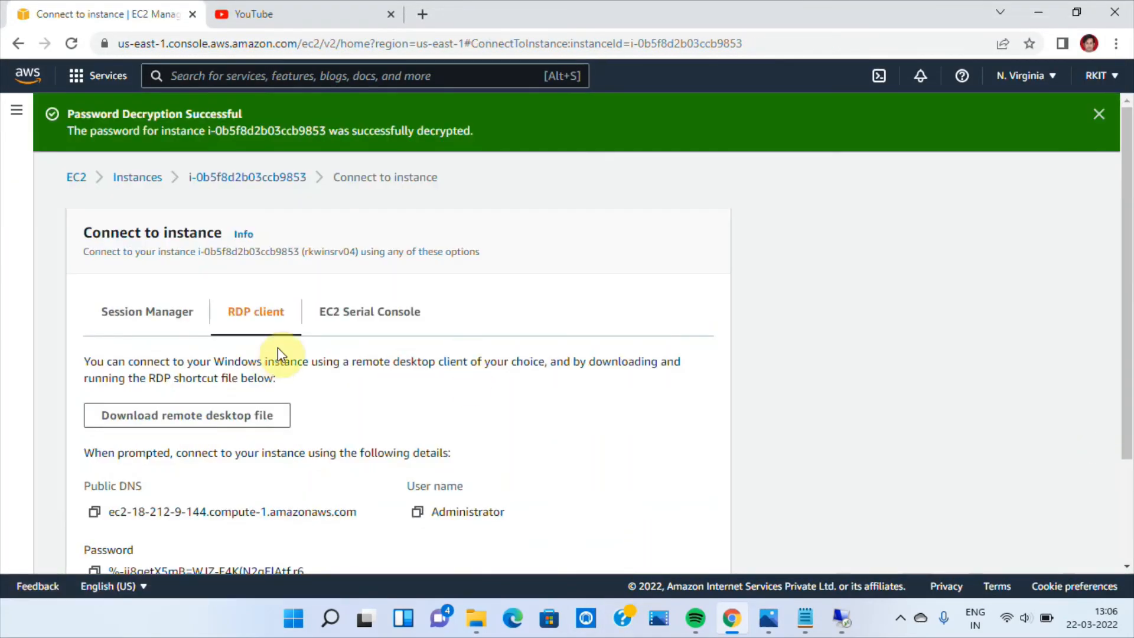
Copy the decrypted password, paste it into the Administrator password field and connect to the remote desktop despite the certificate errors
scroll(1122, 124, down, 3)
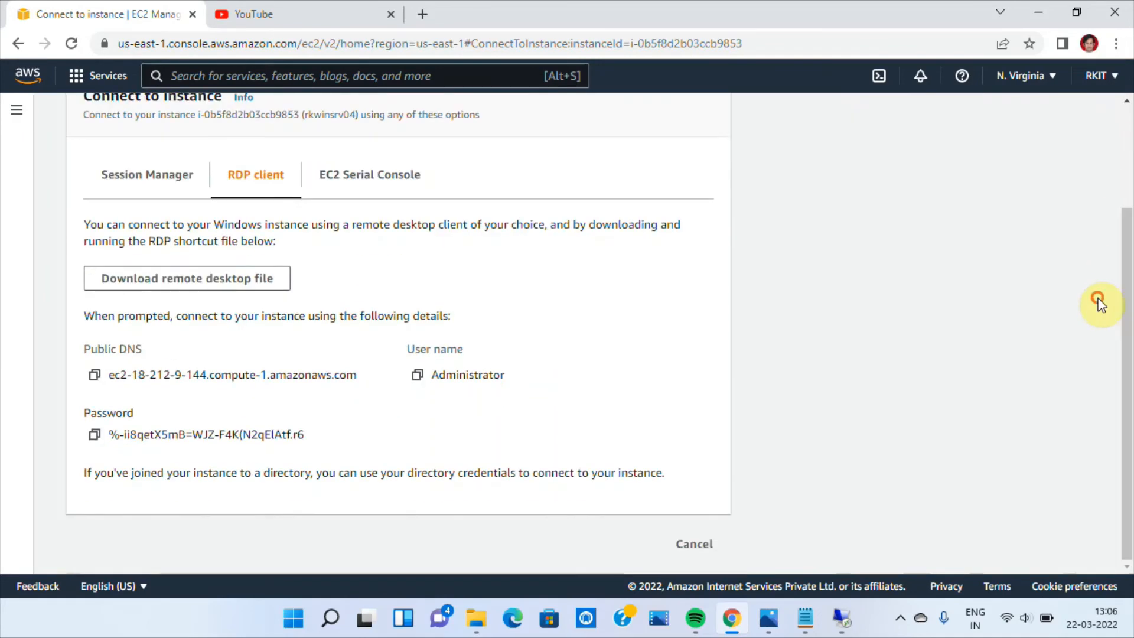
click(92, 437)
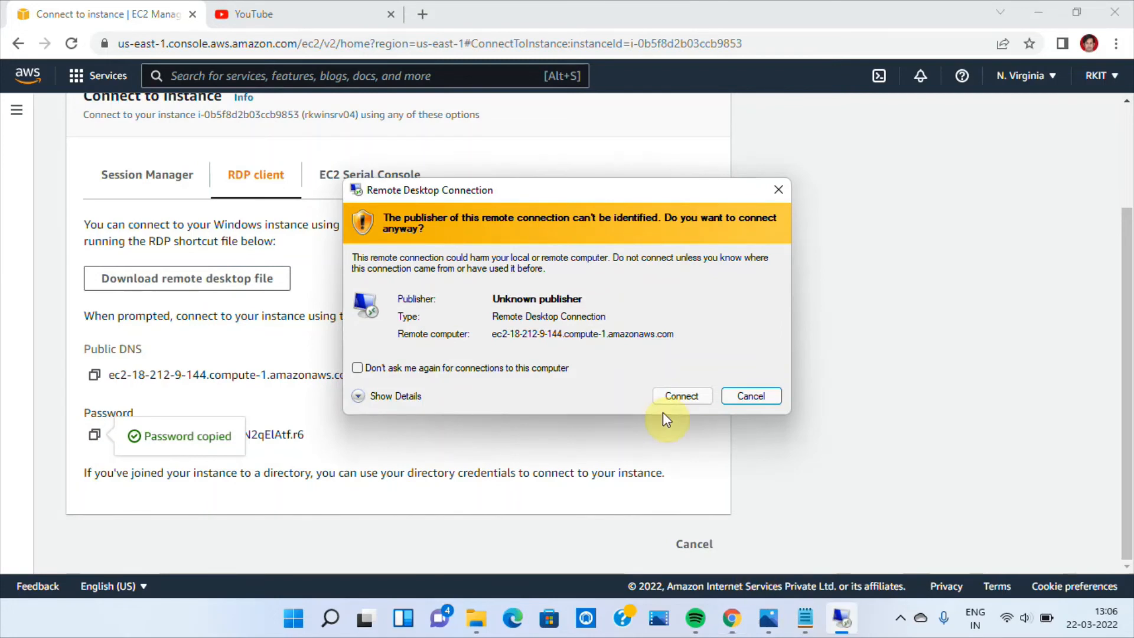
click(677, 401)
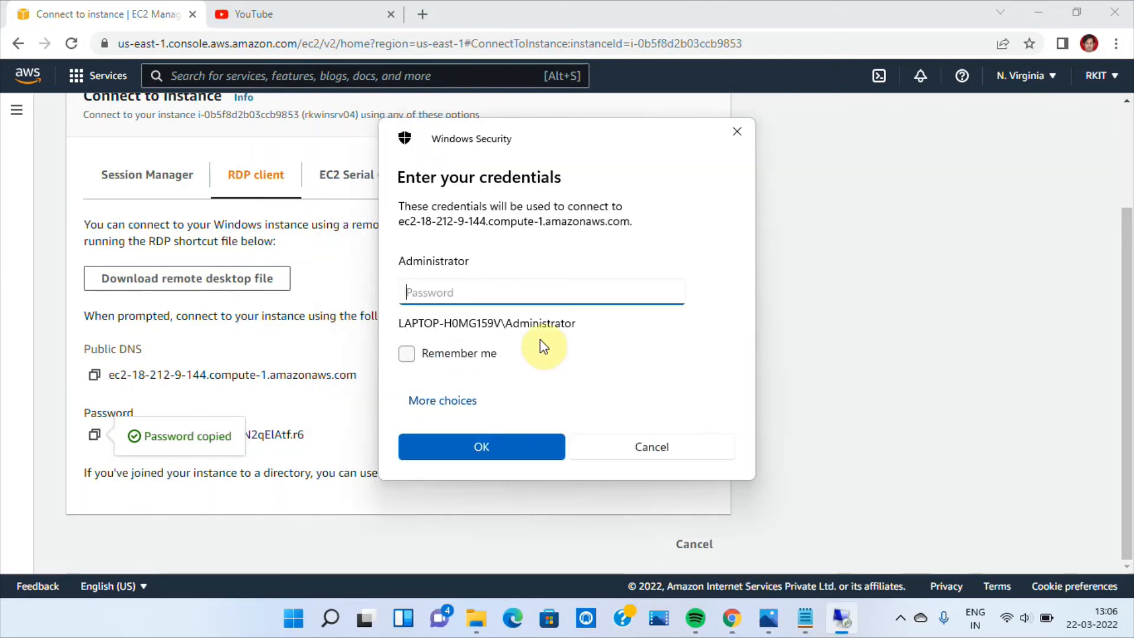
key(ctrl+v)
click(486, 446)
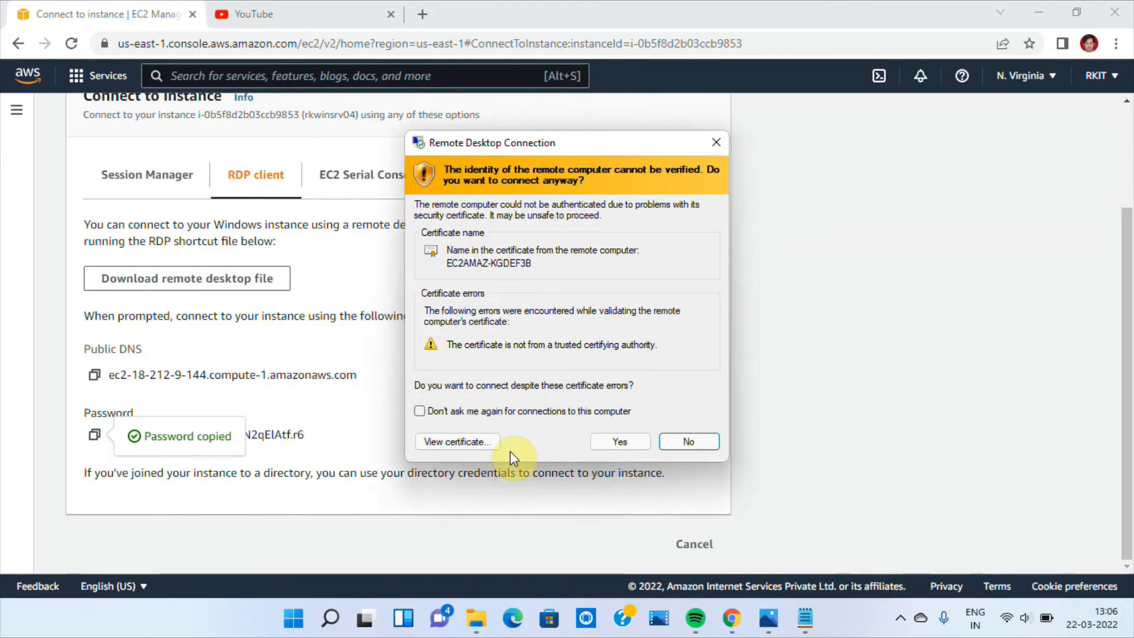
click(620, 443)
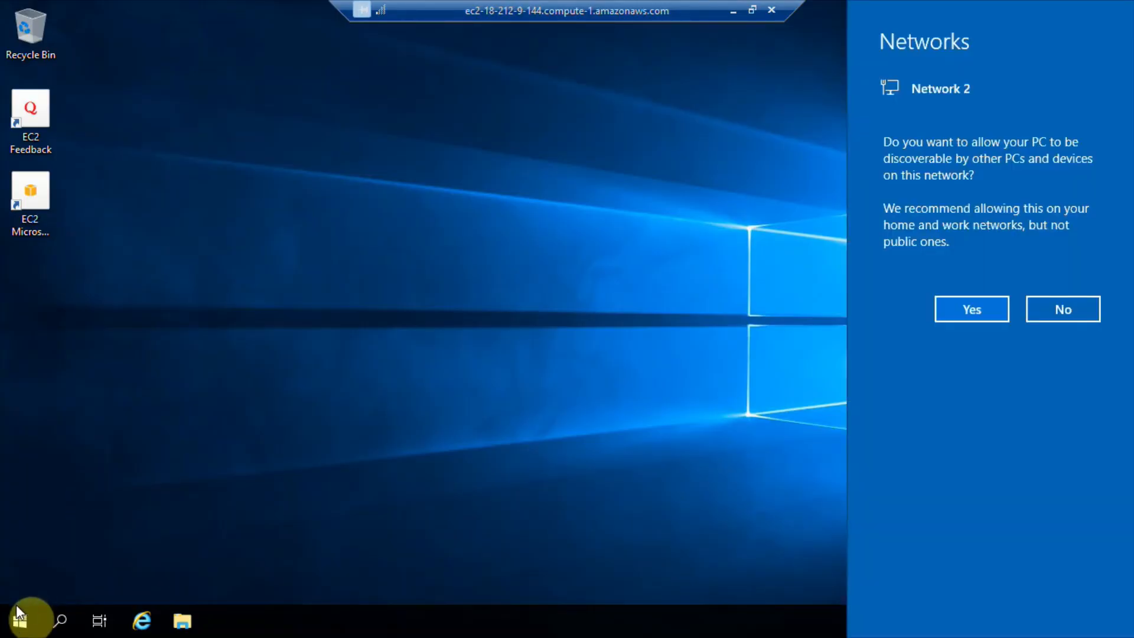
Browse to This PC in the remote server's File Explorer and minimise the command prompt window to check the drives
click(182, 621)
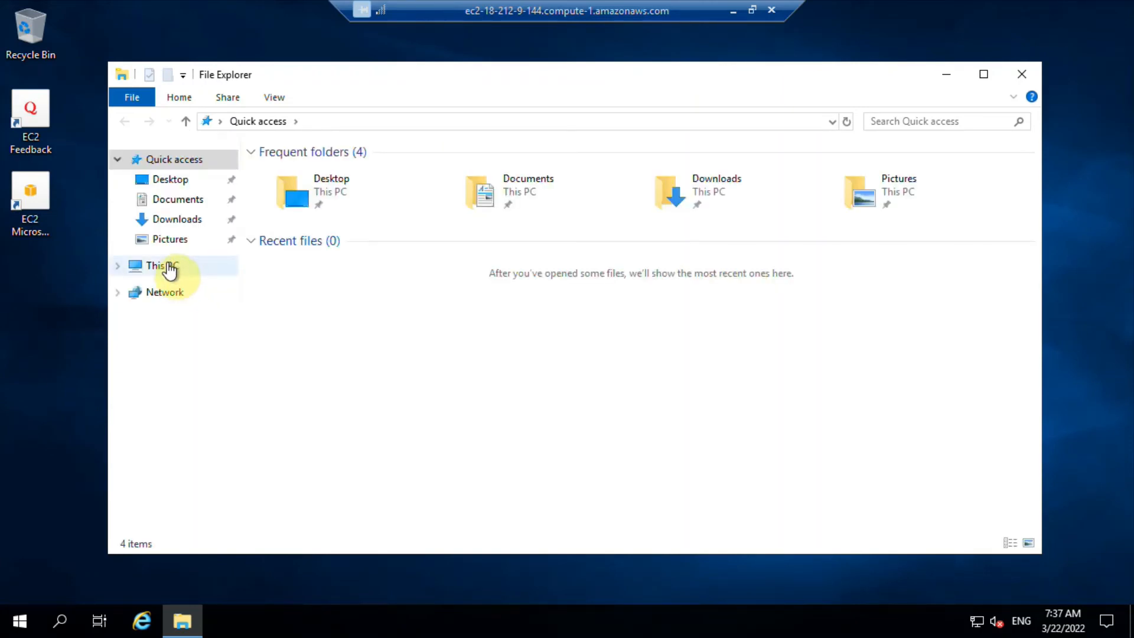
click(169, 266)
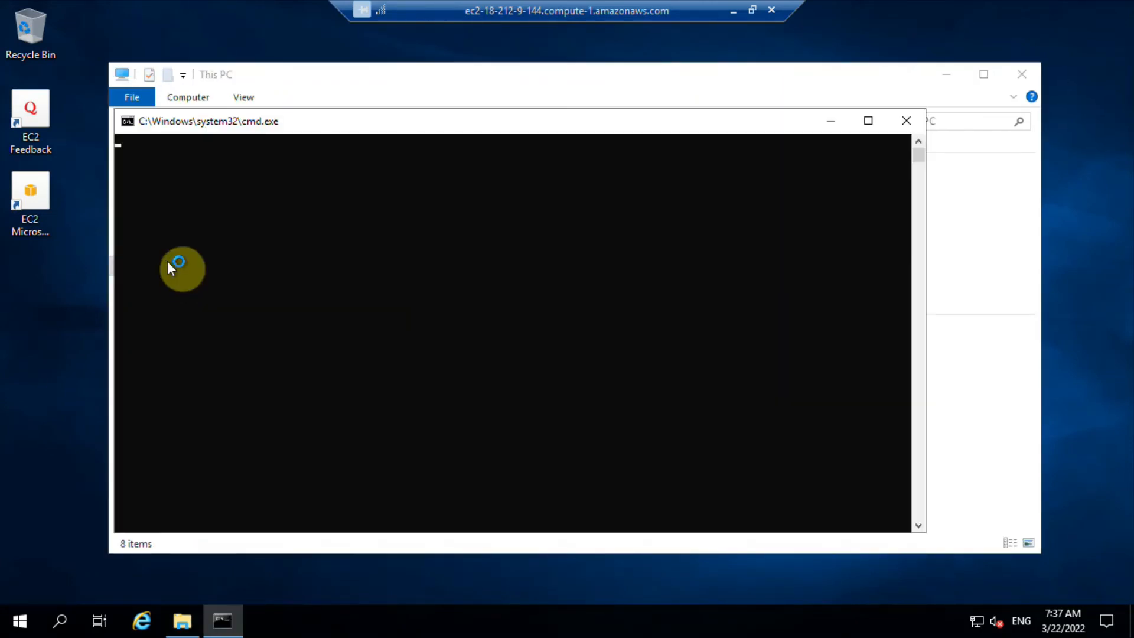
click(831, 121)
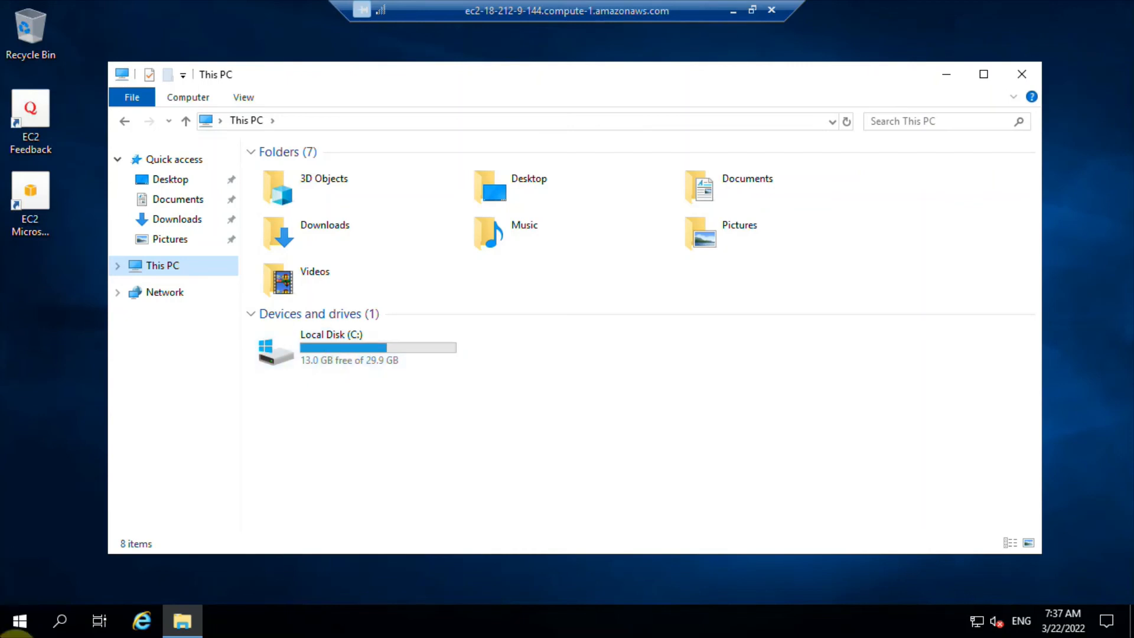
Open Disk Management on the remote server and maximise its window
click(7, 627)
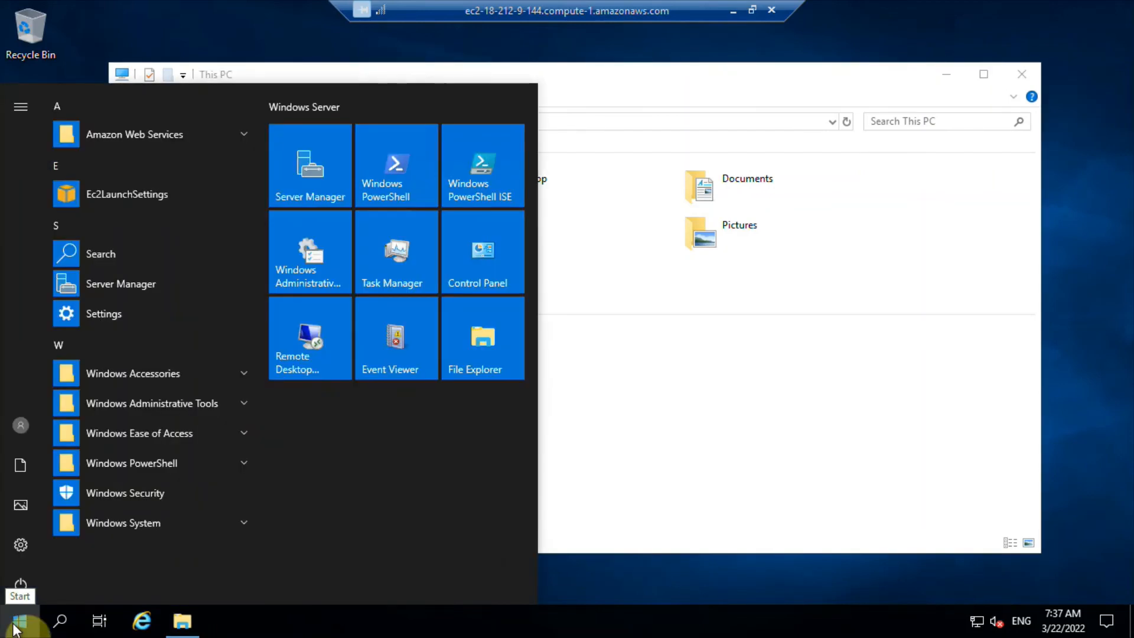
right_click(13, 628)
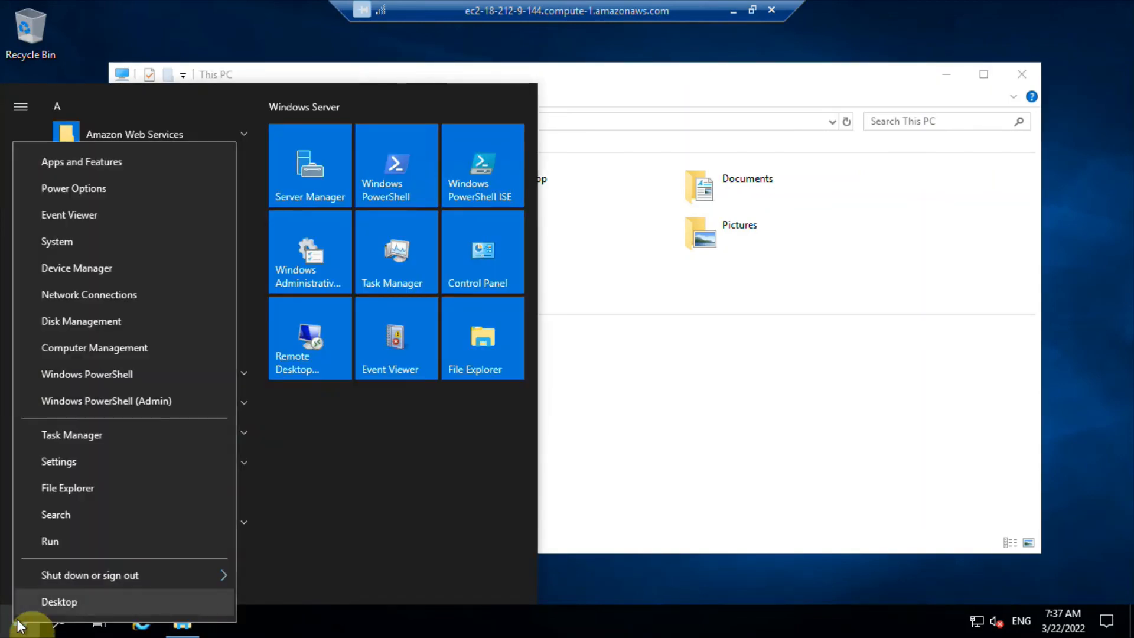
click(98, 320)
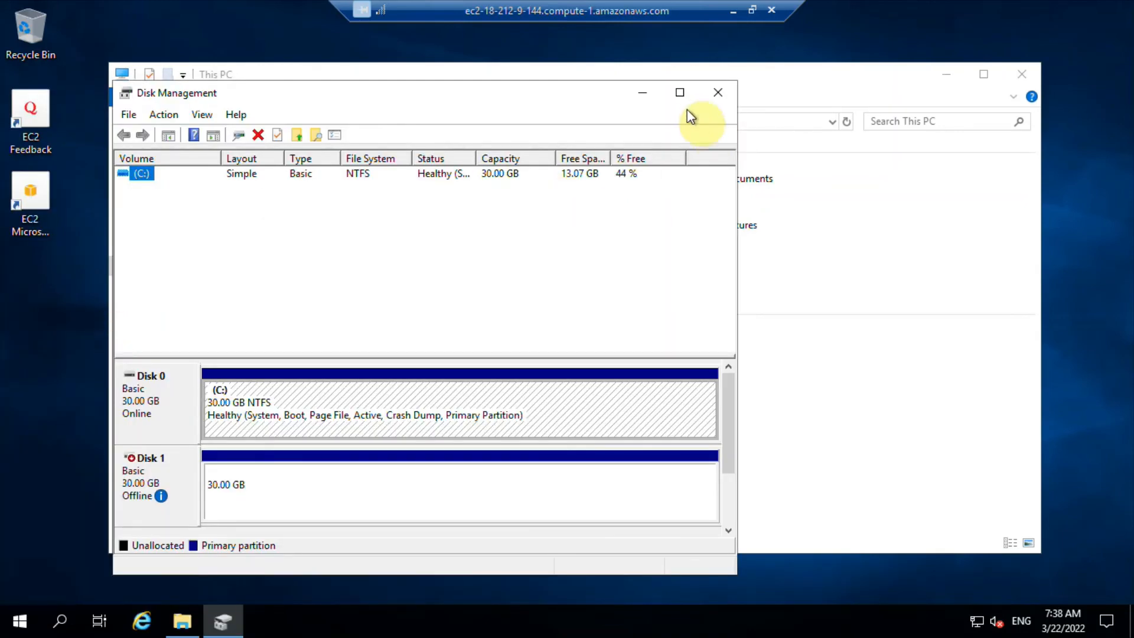
click(680, 96)
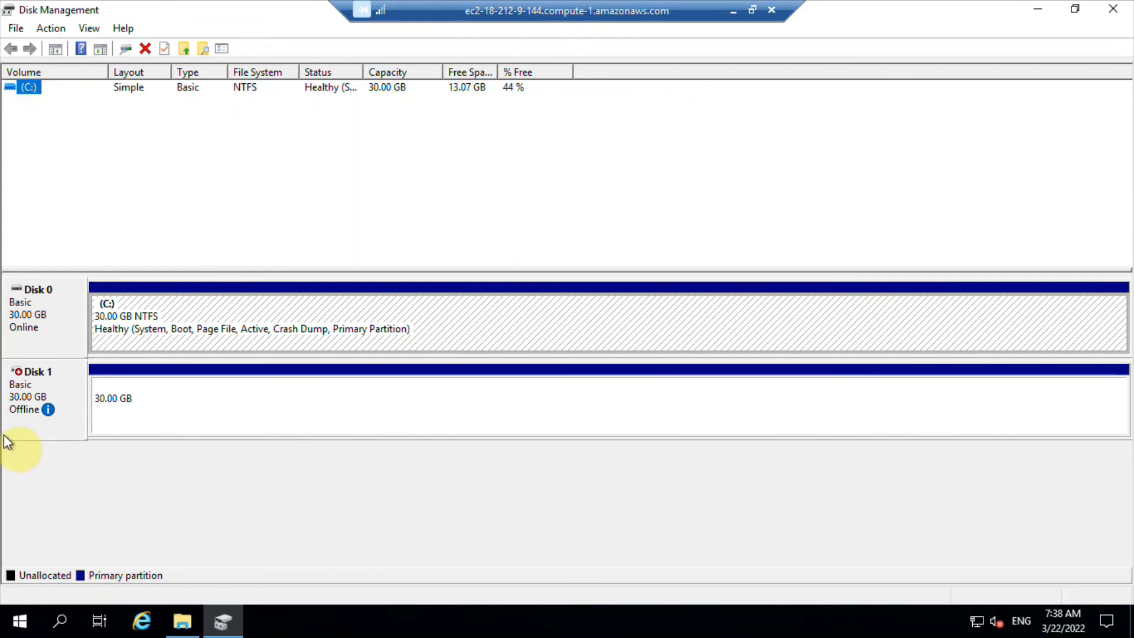
Bring the offline Disk 1 online, then check which options are available for the disk
mouse_move(20, 372)
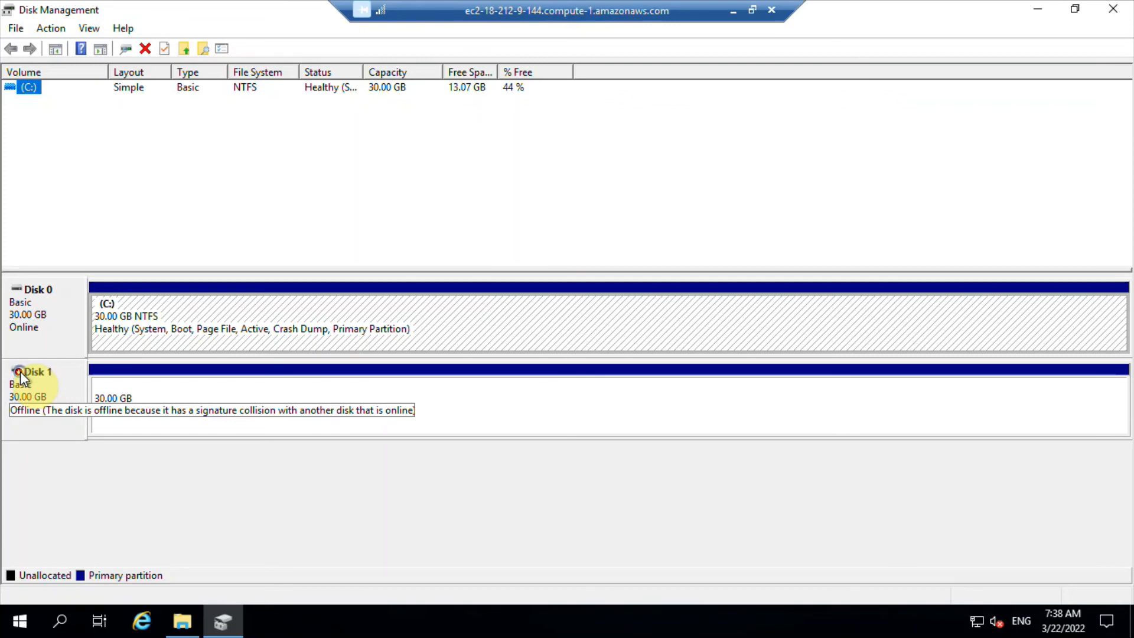
right_click(21, 371)
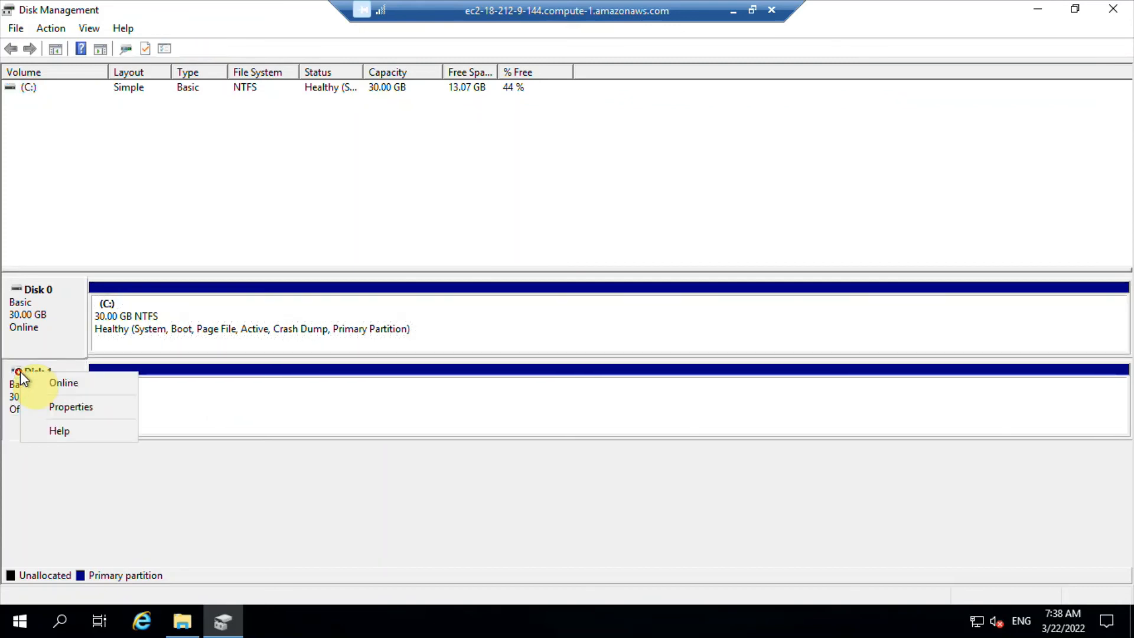
click(55, 385)
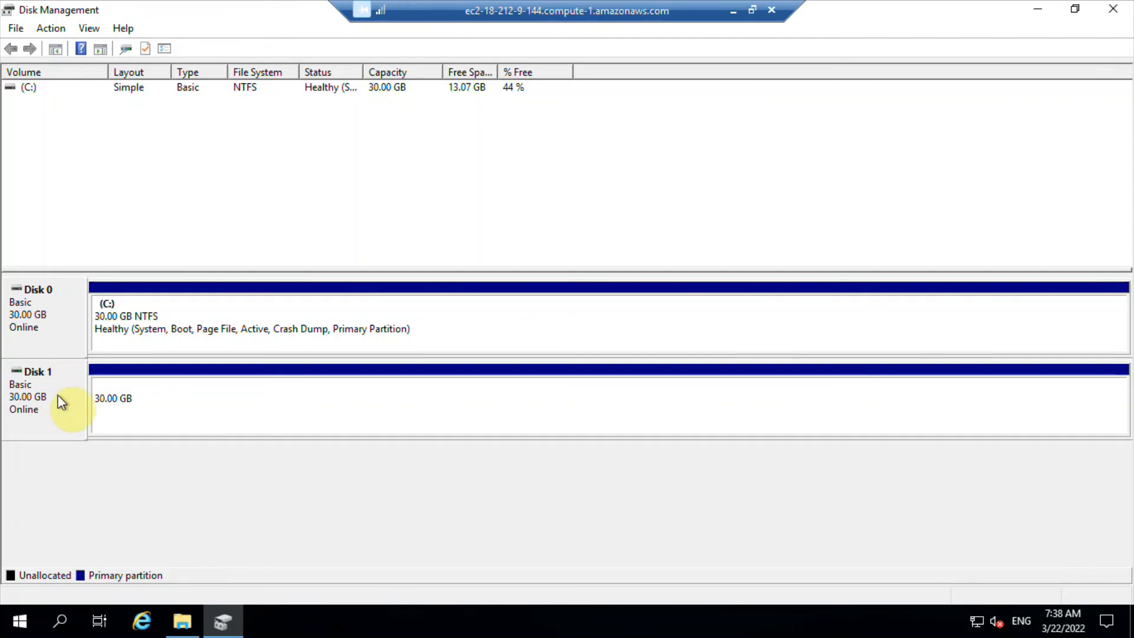
right_click(49, 380)
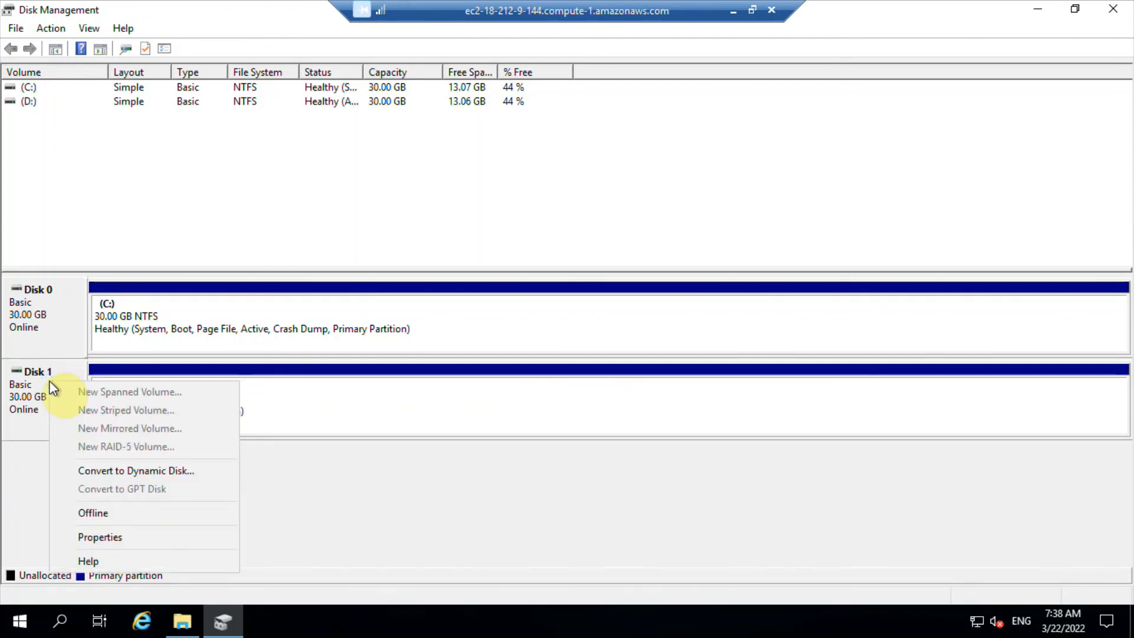
click(2, 503)
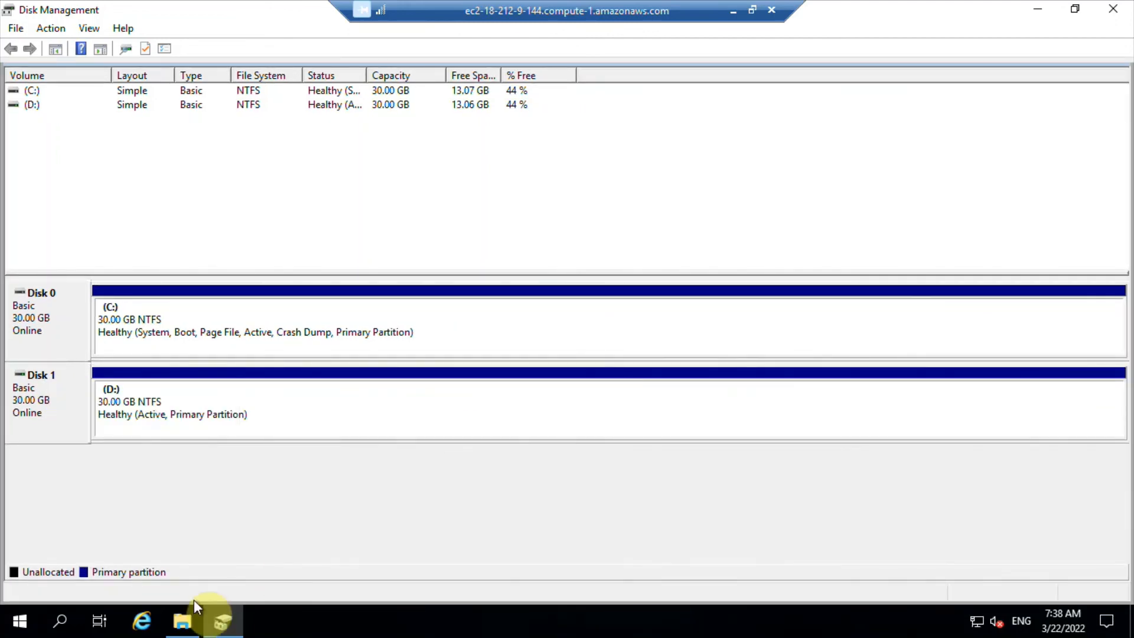
Browse File Explorer to the RKIT folder at D:\Users\Administrator\Desktop to check the restored data
click(182, 620)
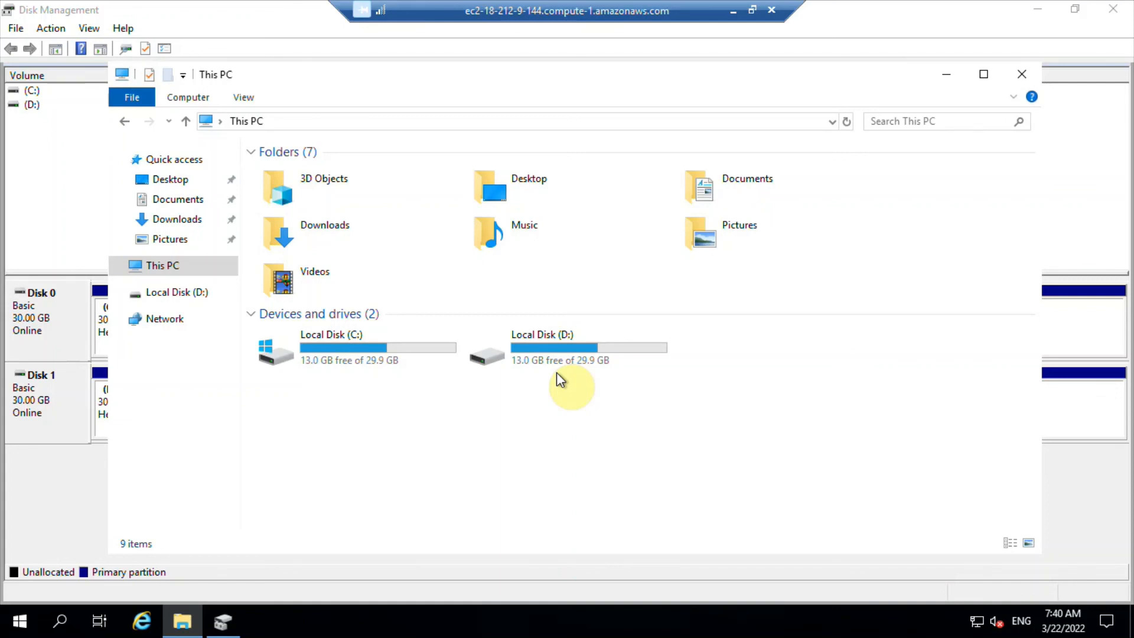
double_click(561, 371)
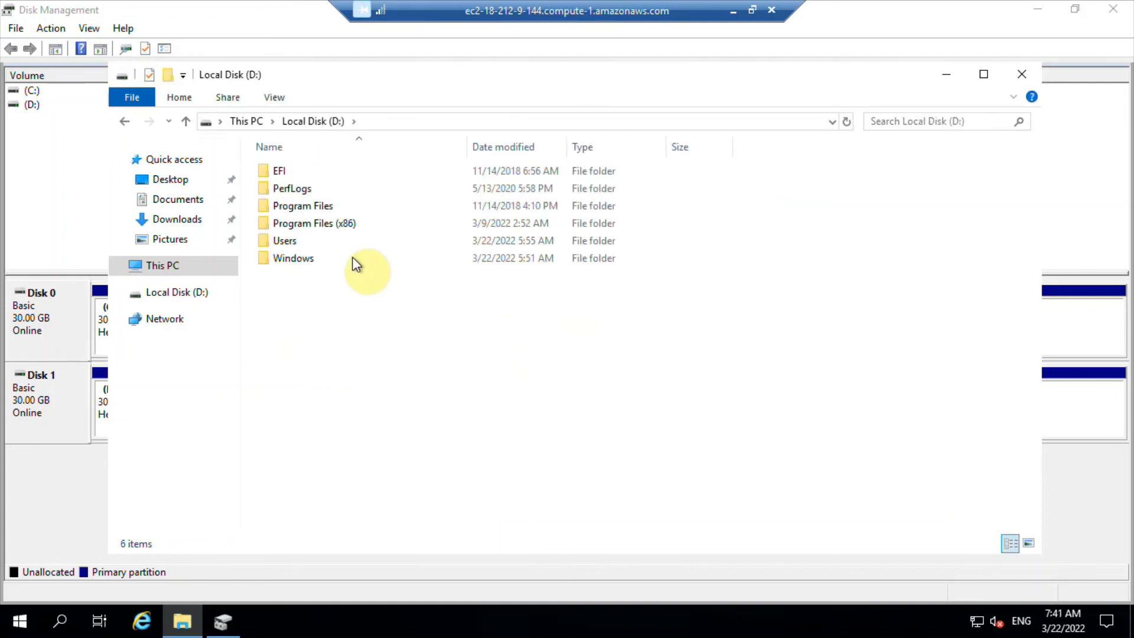
double_click(290, 239)
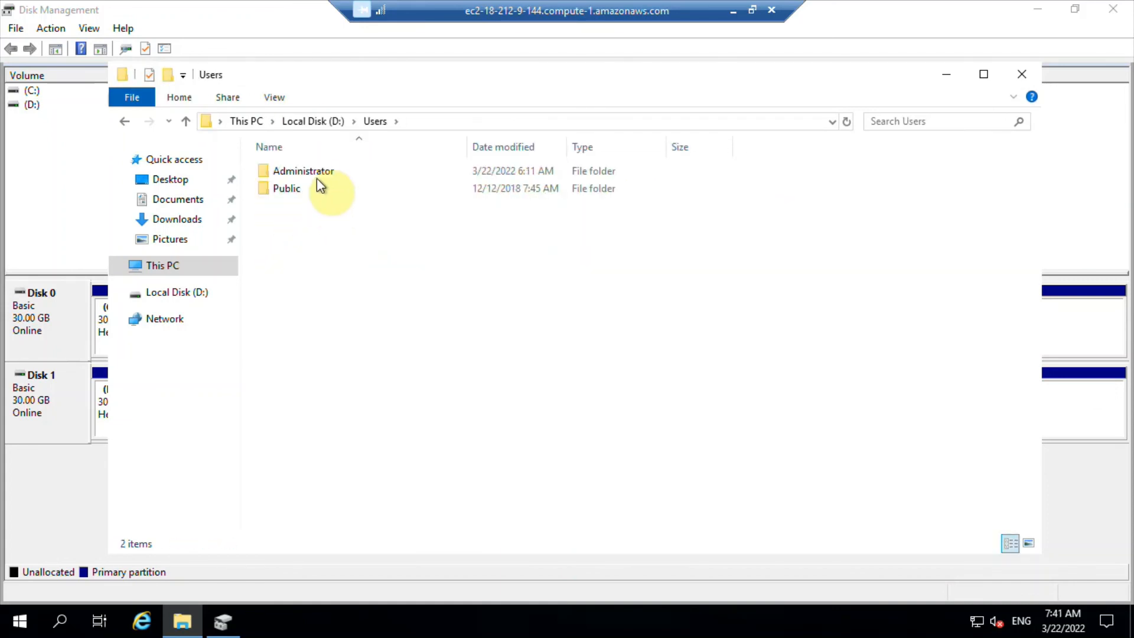
double_click(317, 166)
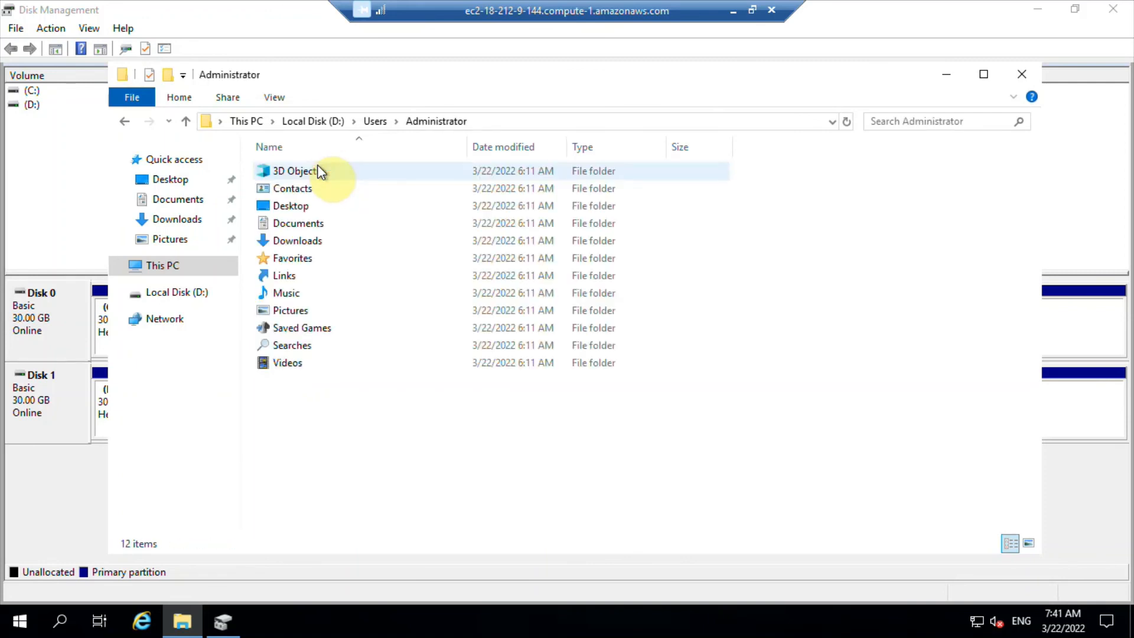
click(275, 205)
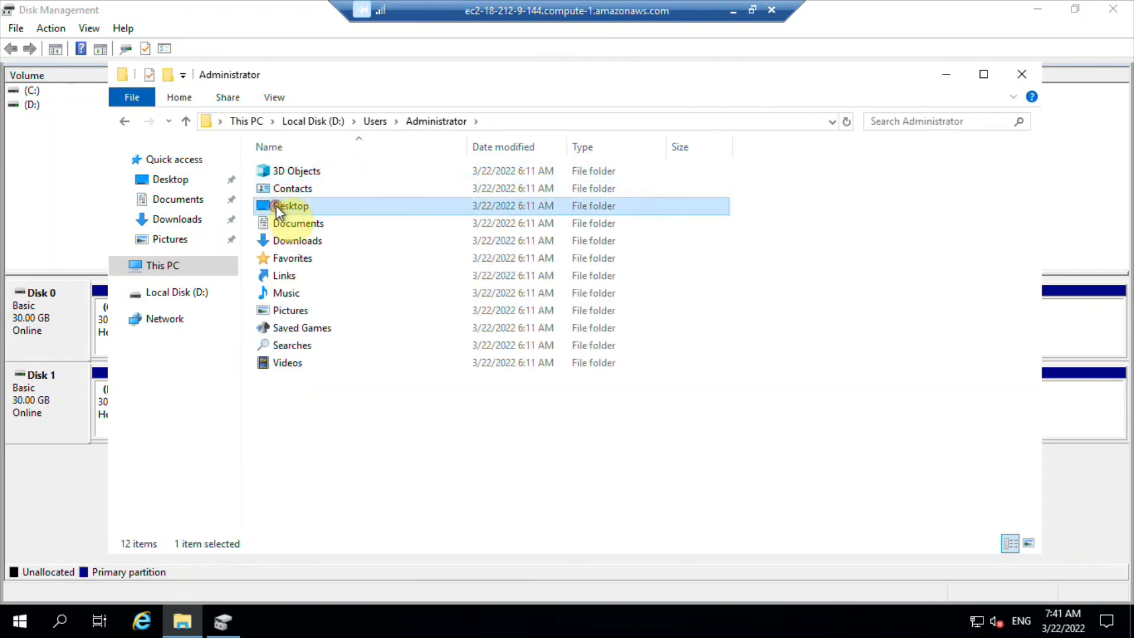
double_click(275, 204)
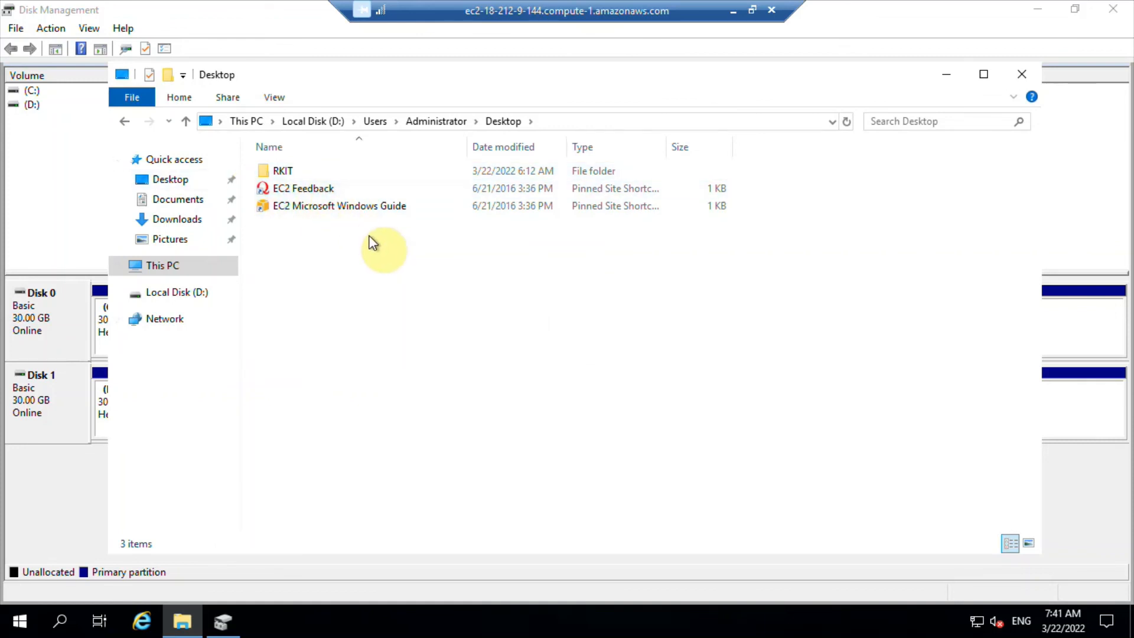
double_click(283, 173)
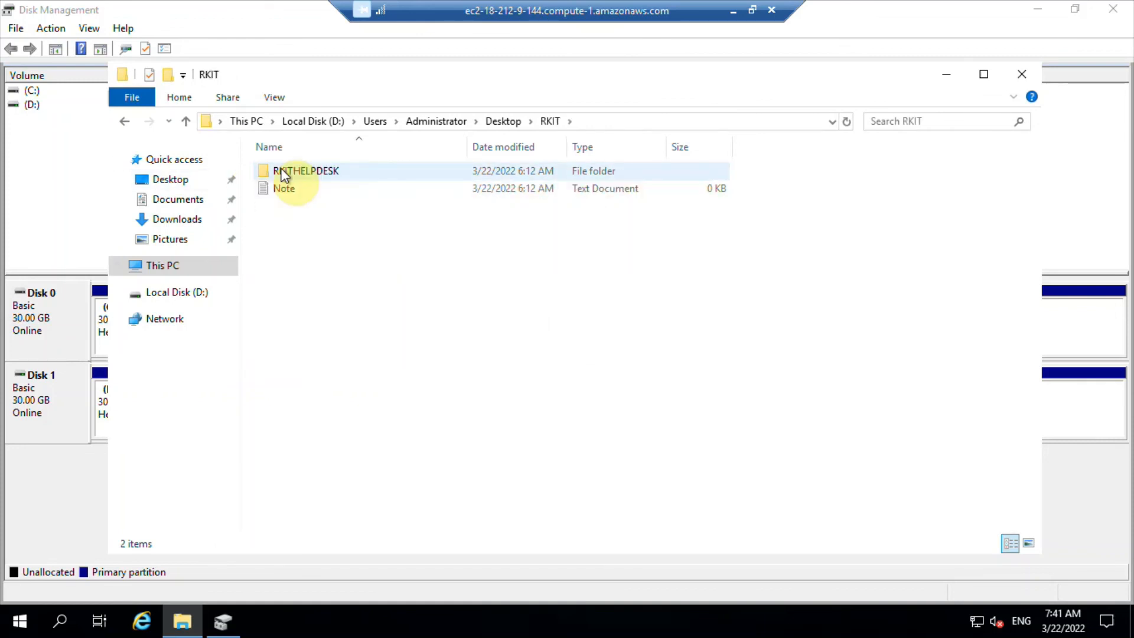